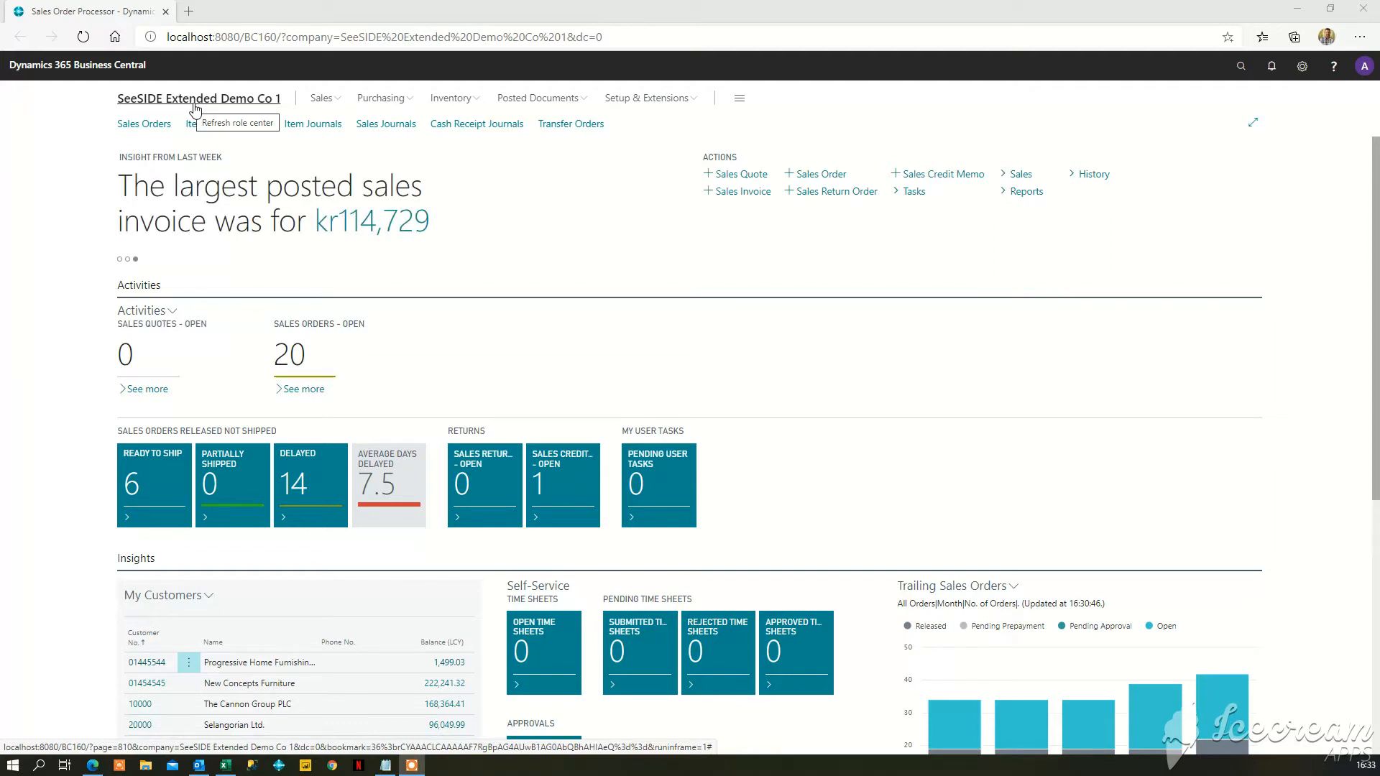
- Search for the Companies page and open the list of companies
click(1241, 67)
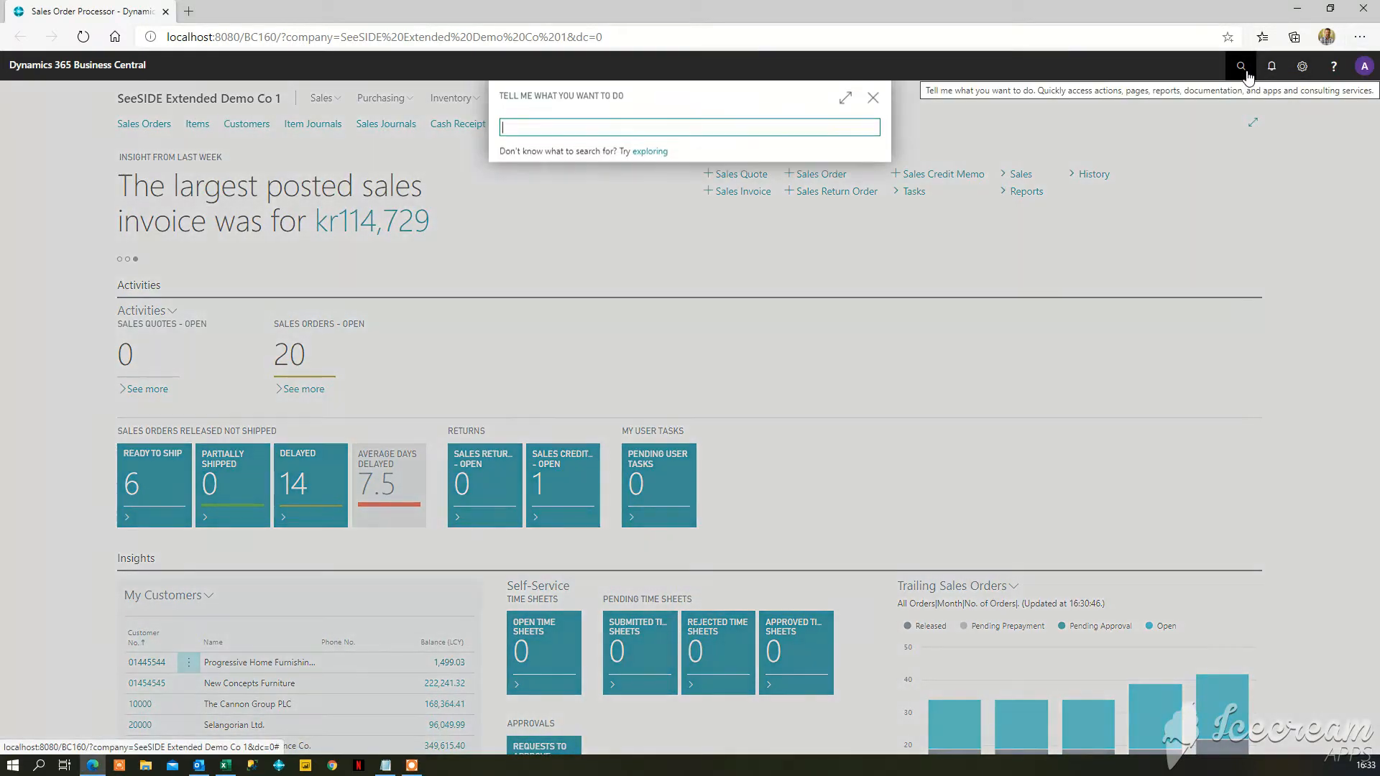
text(companies)
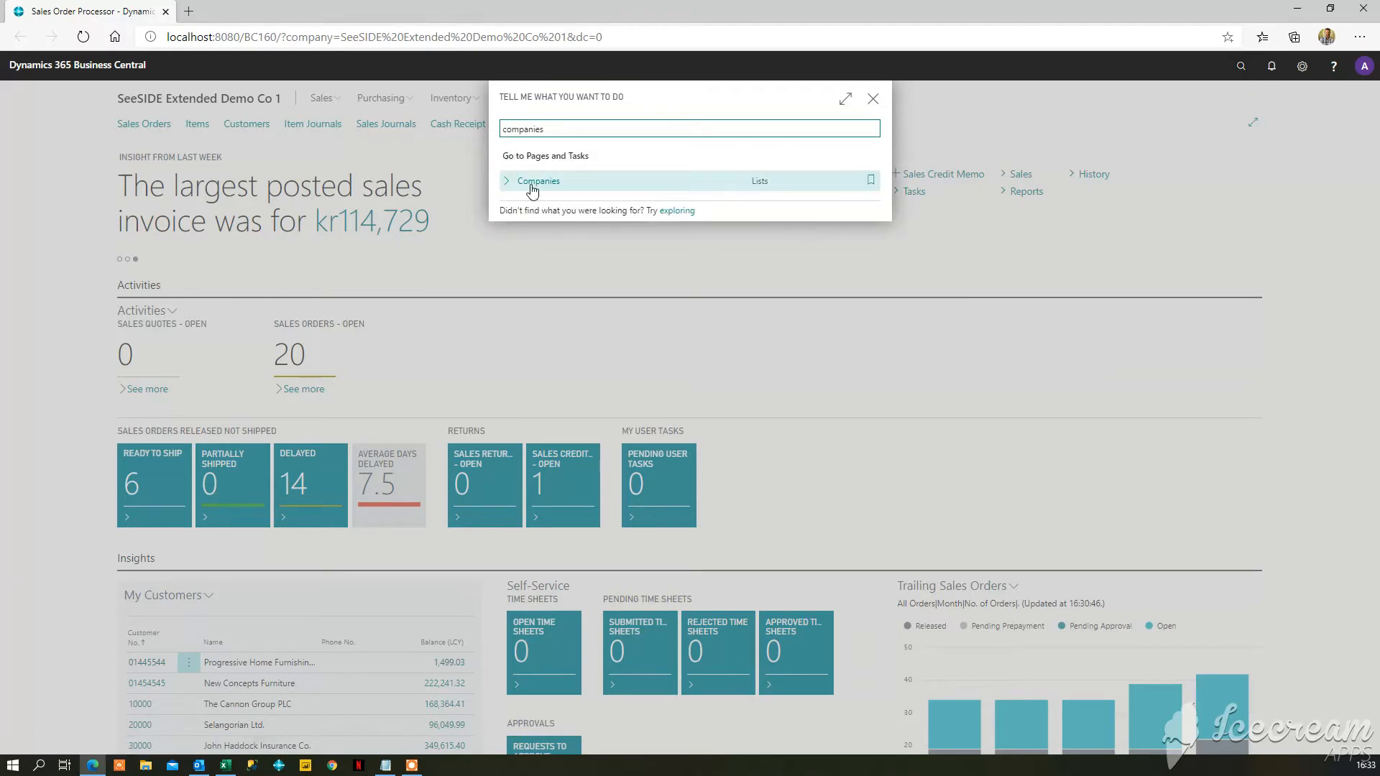
click(531, 187)
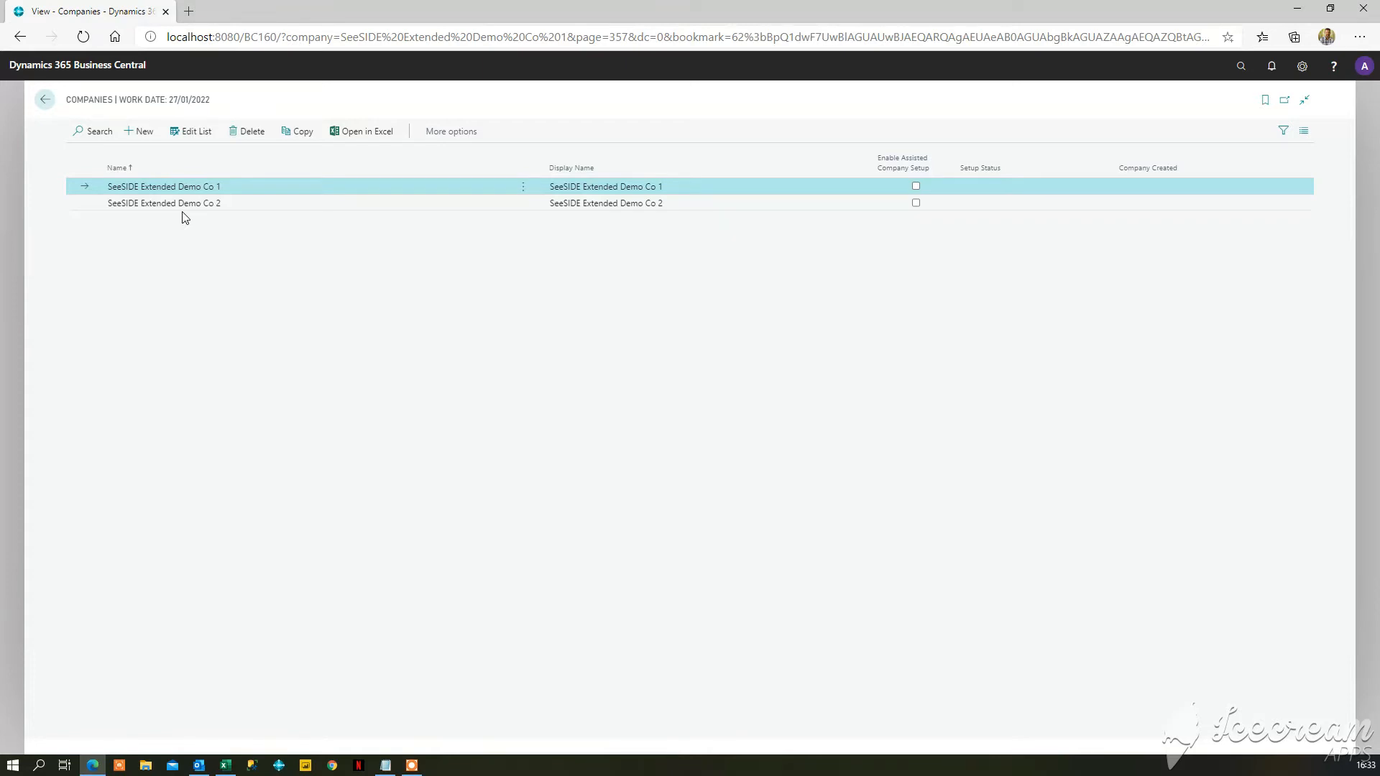
- Search for web services and open the Web Services list
click(1243, 70)
text(we)
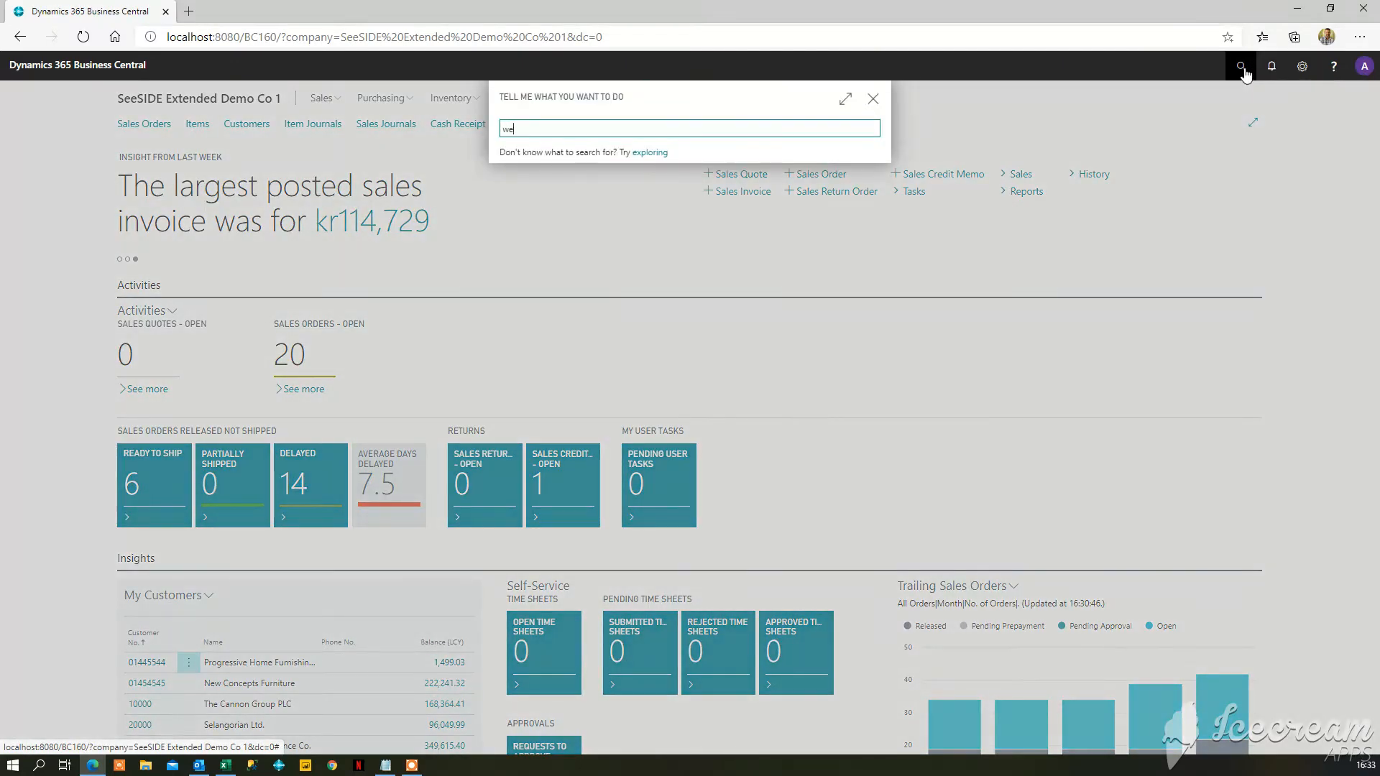
text(b services)
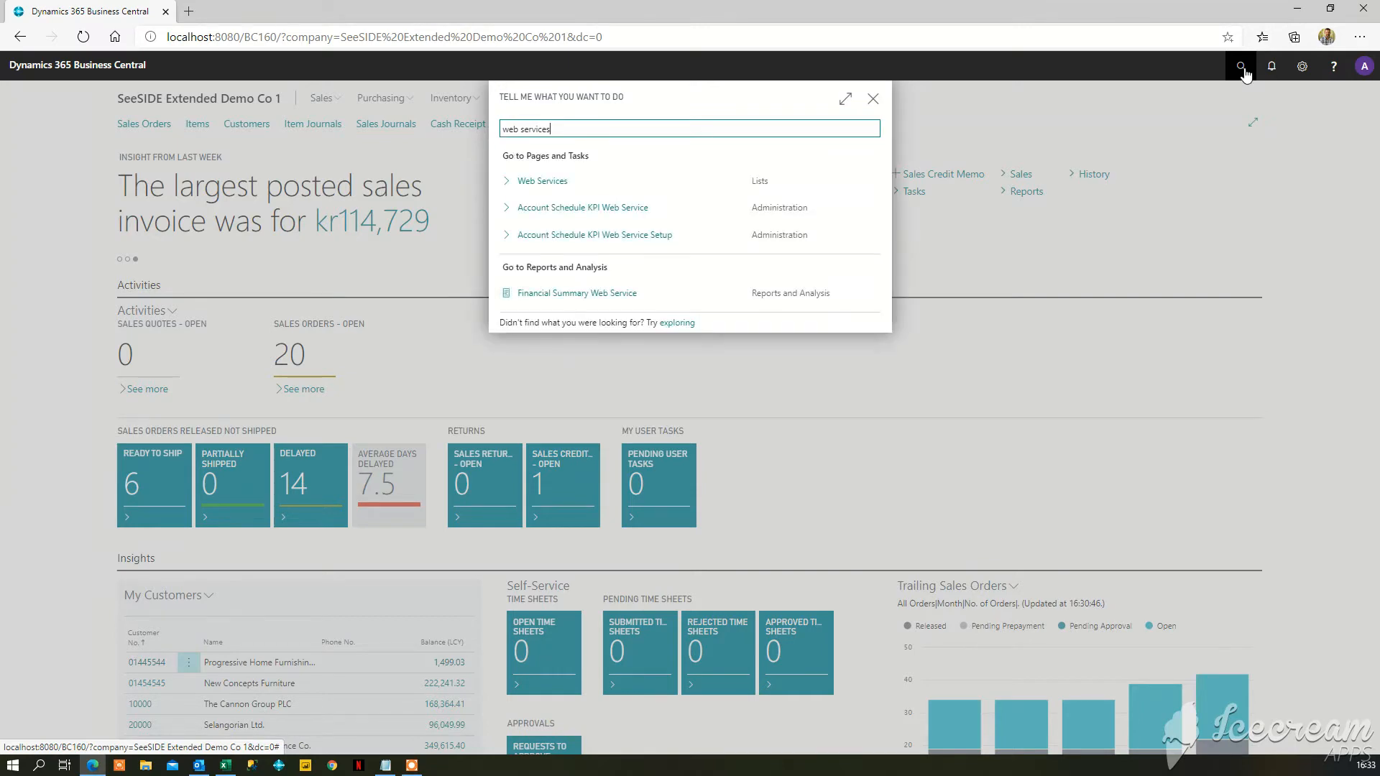
click(559, 188)
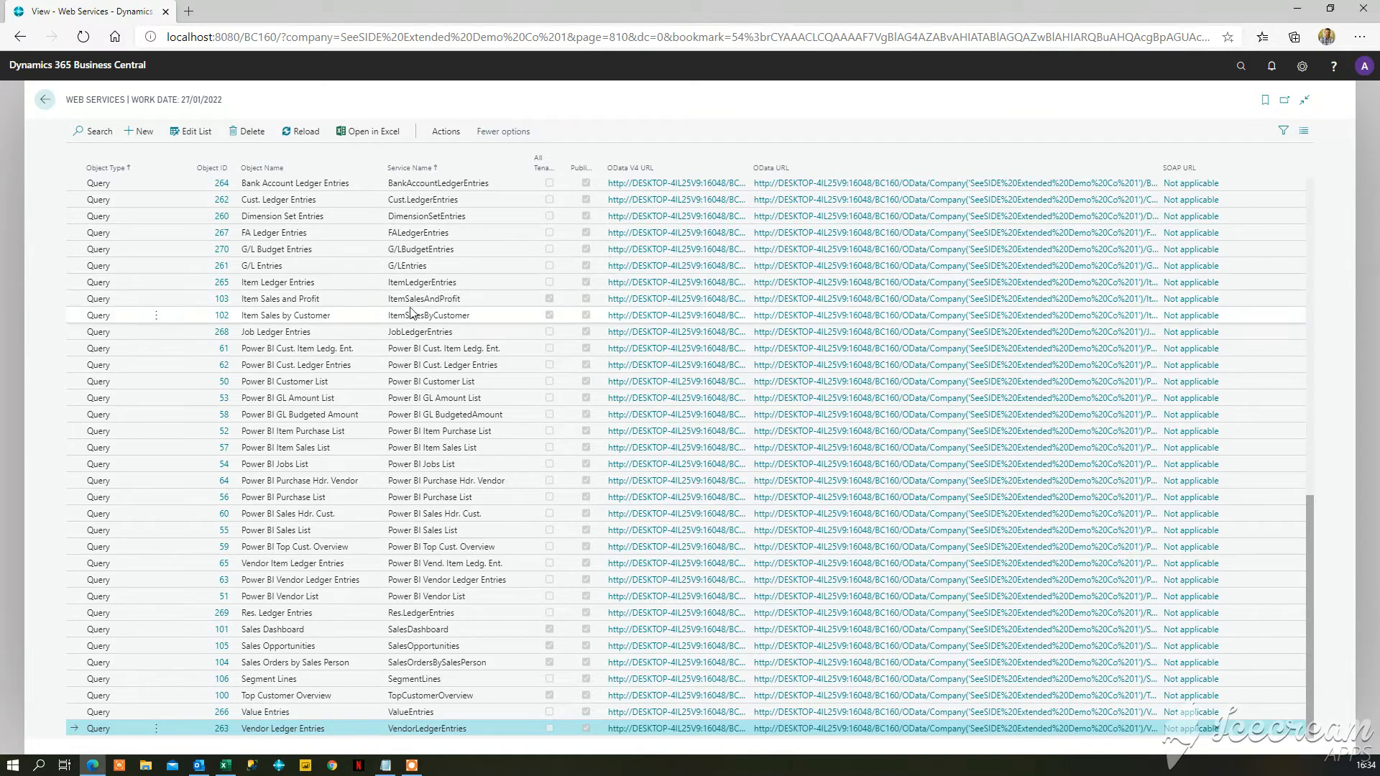
- Open the OData URL of the Financial Summary Web Service (FinSummary) and select the feed's full address
scroll(432, 310, up, 4)
scroll(431, 310, up, 6)
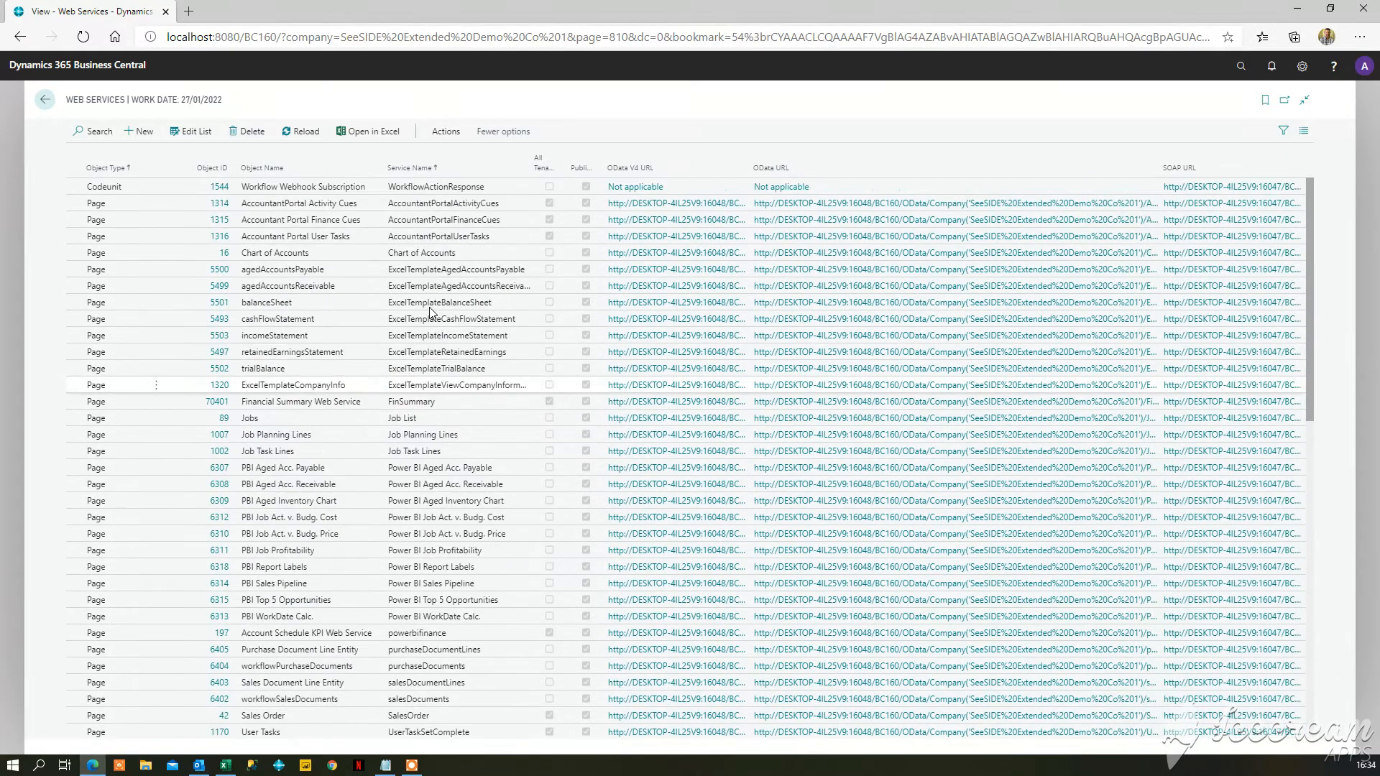
click(431, 402)
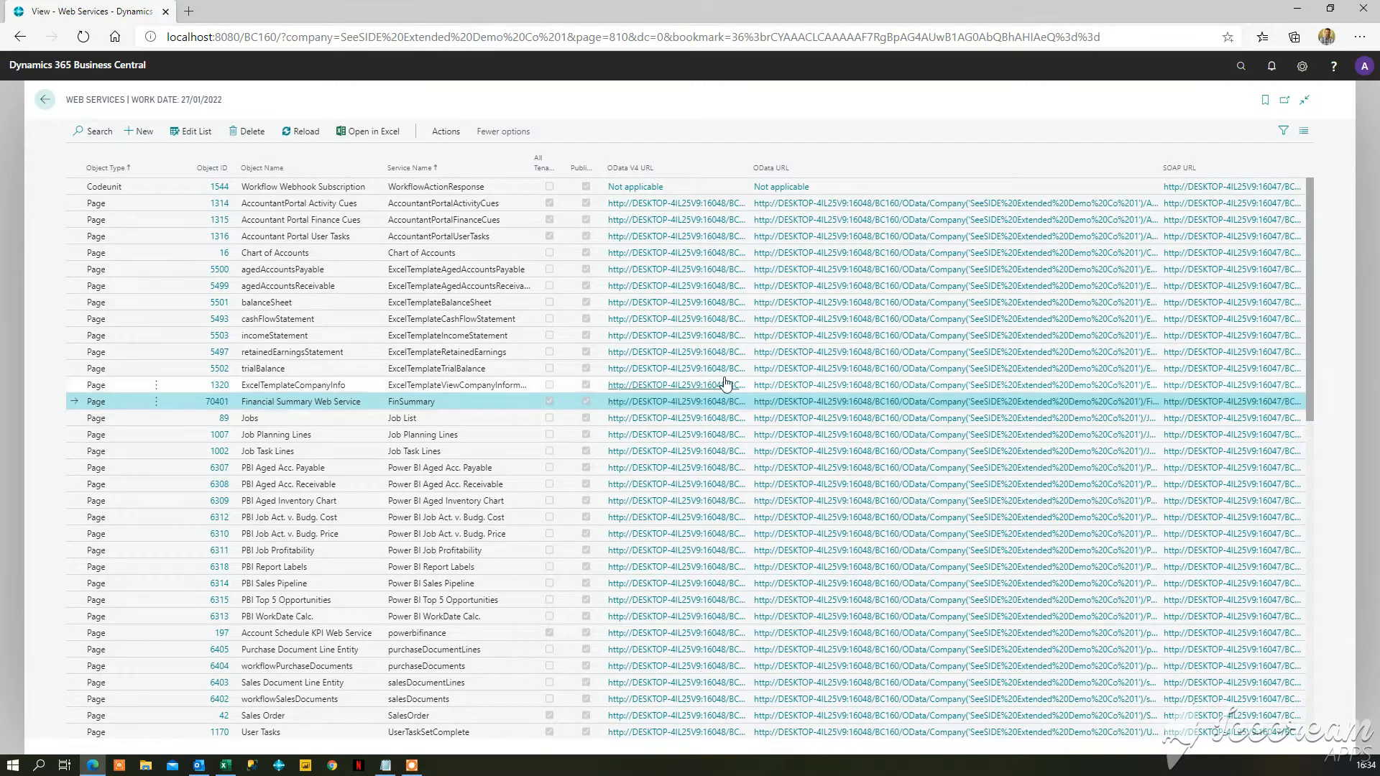
click(799, 404)
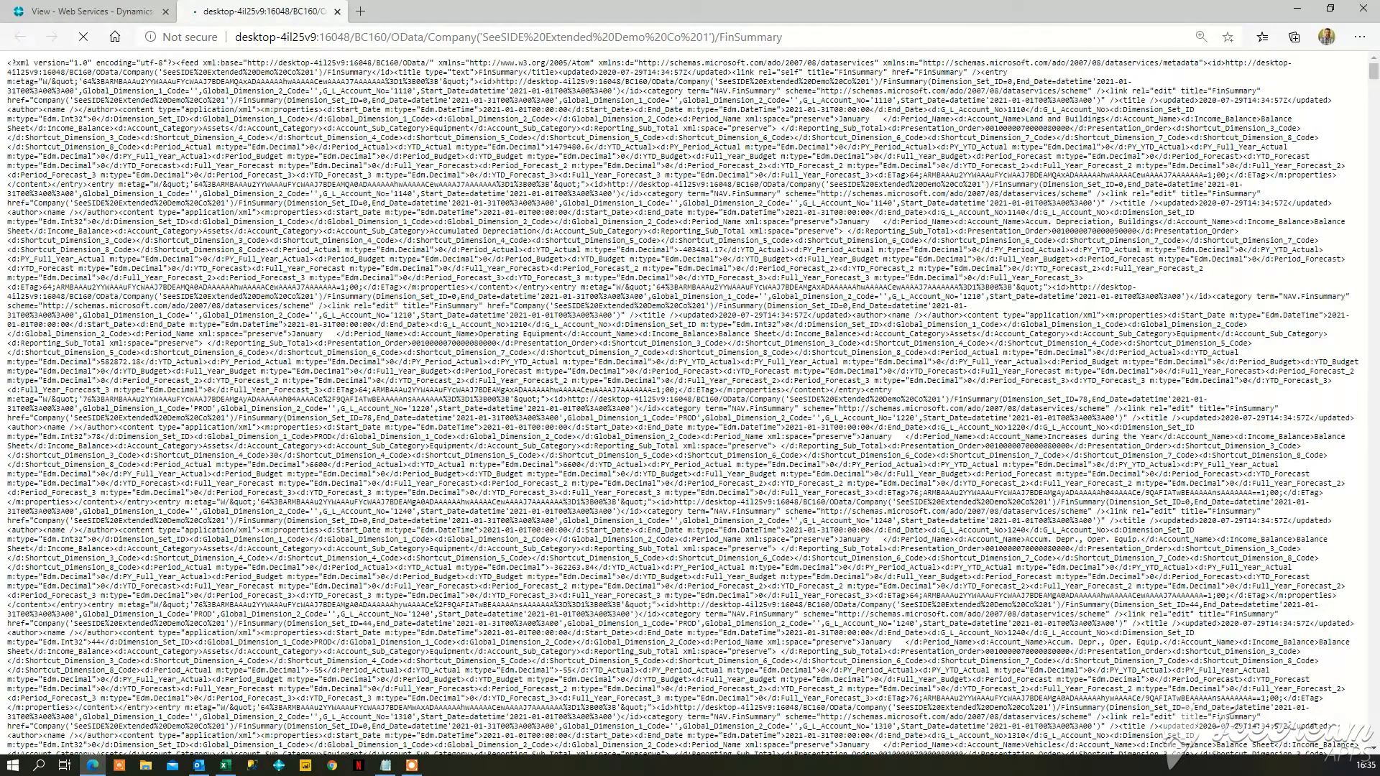
click(810, 41)
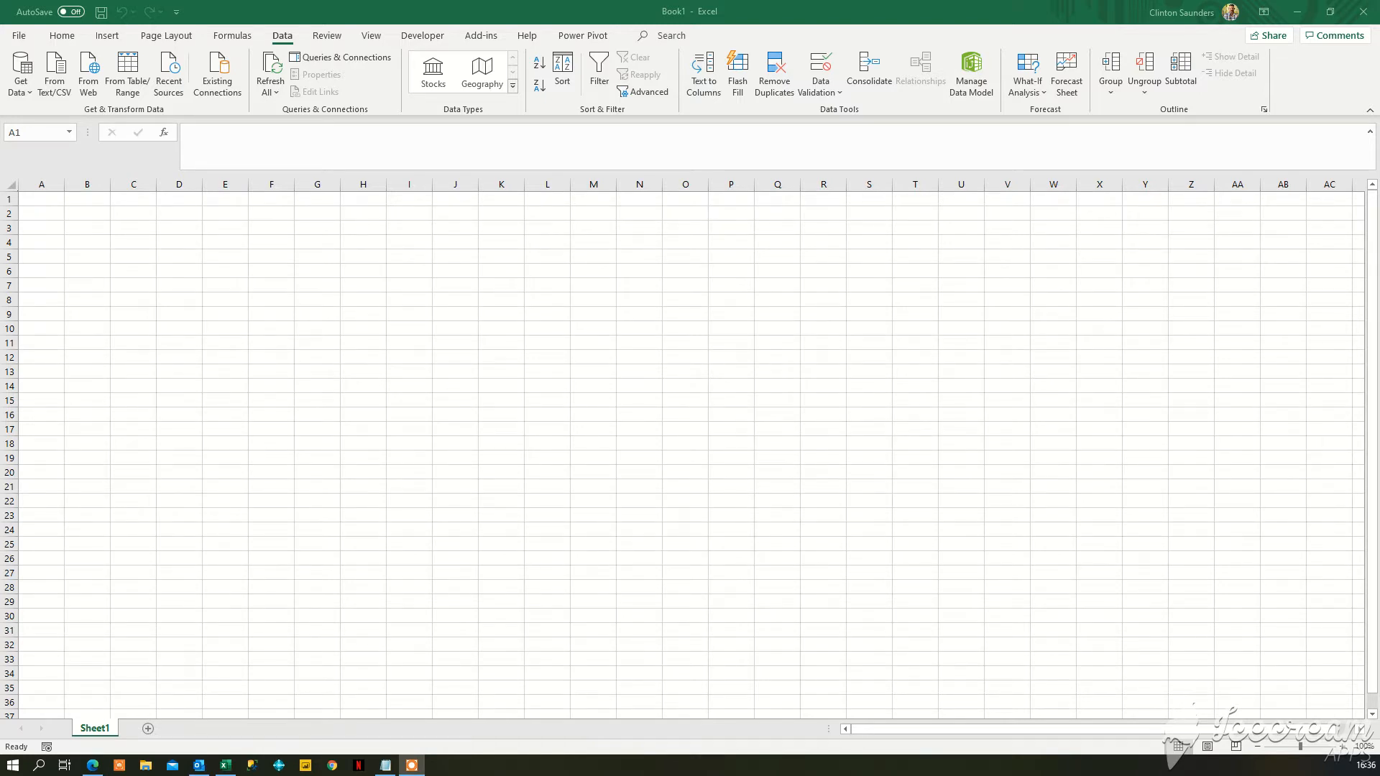
- In Excel, import the FinSummary feed of SeeSIDE Extended Demo Co 1 as an OData feed and load it into the workbook
click(284, 39)
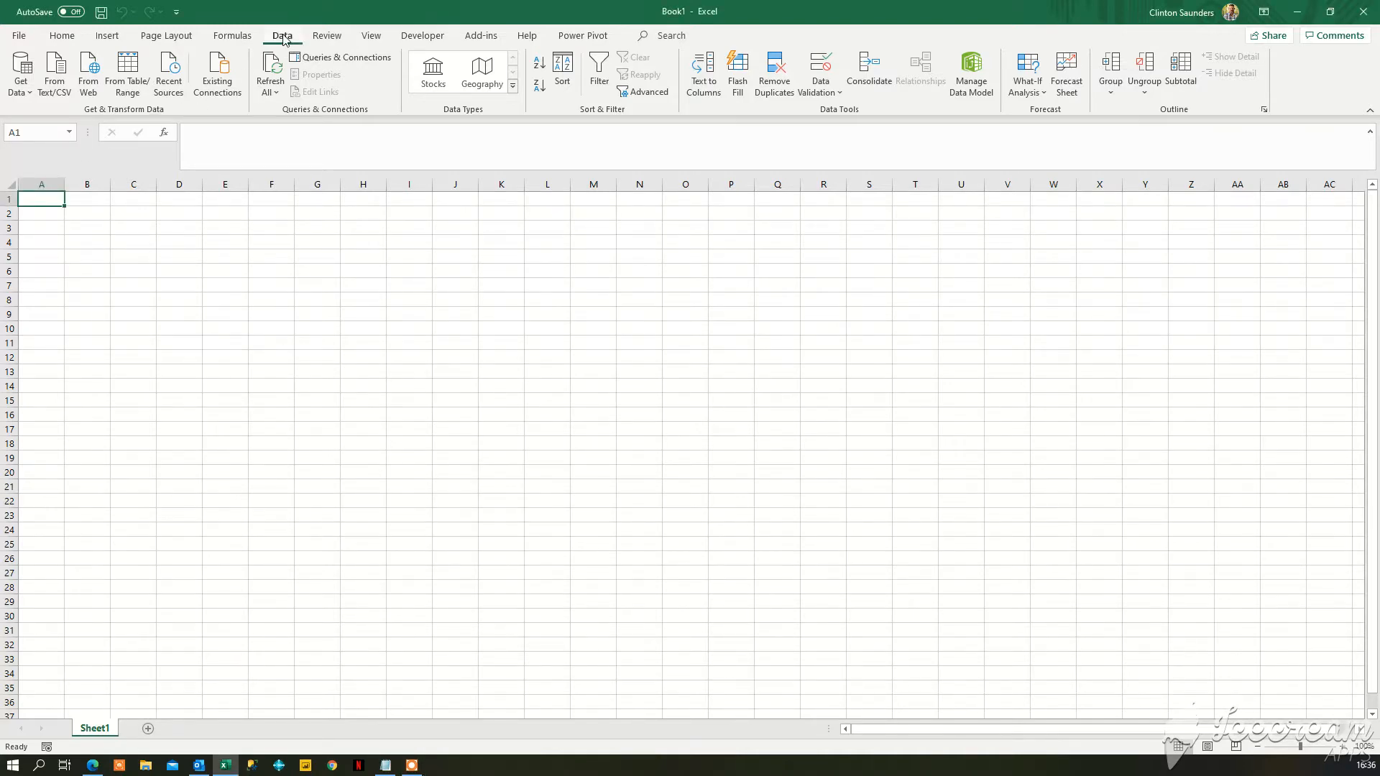
click(27, 76)
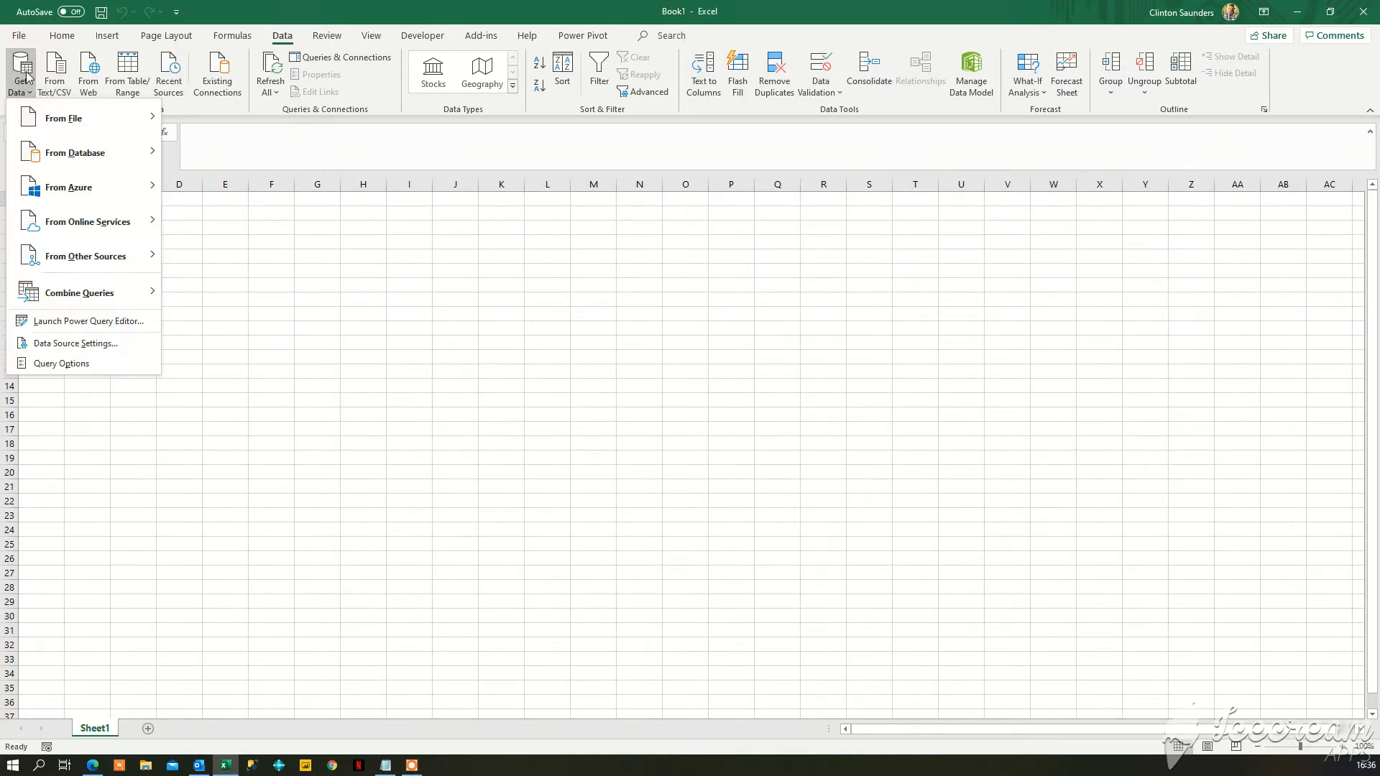
mouse_move(71, 256)
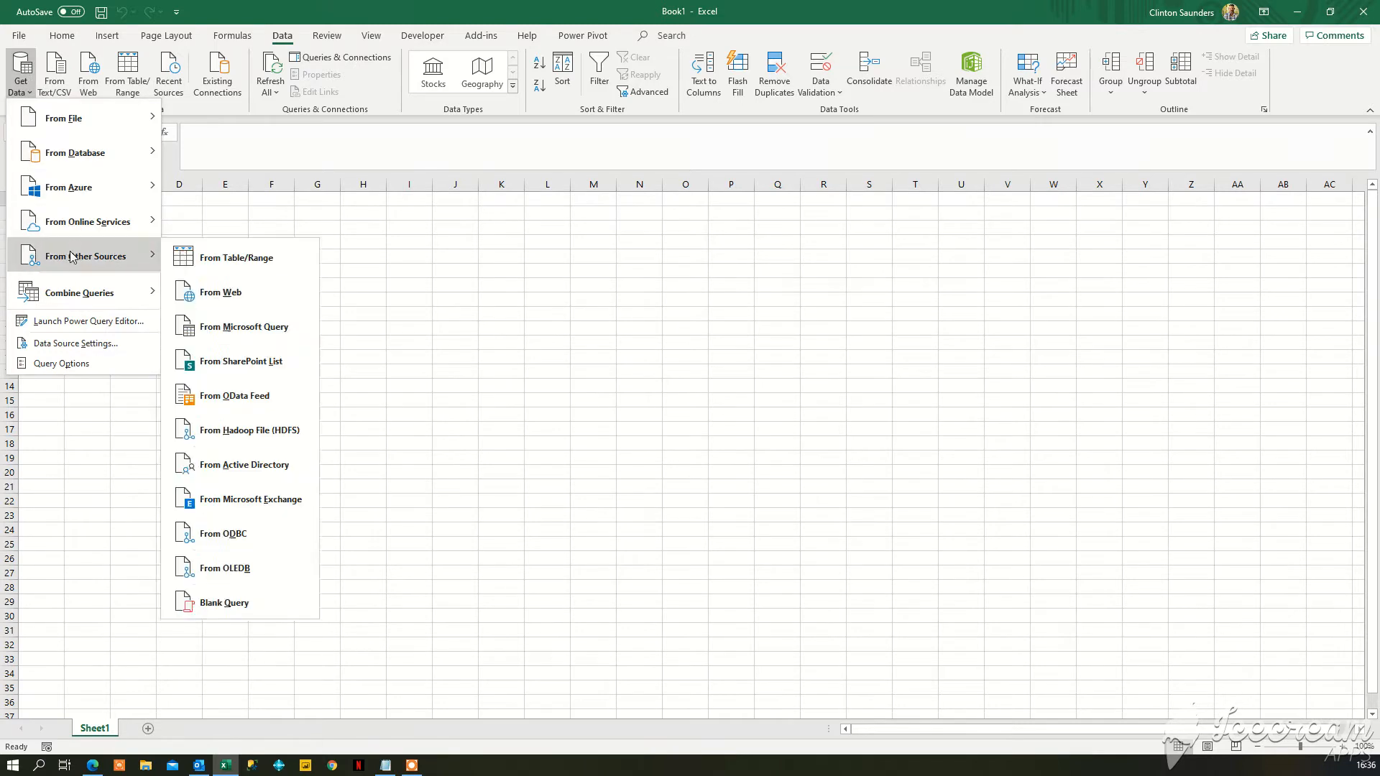
click(225, 396)
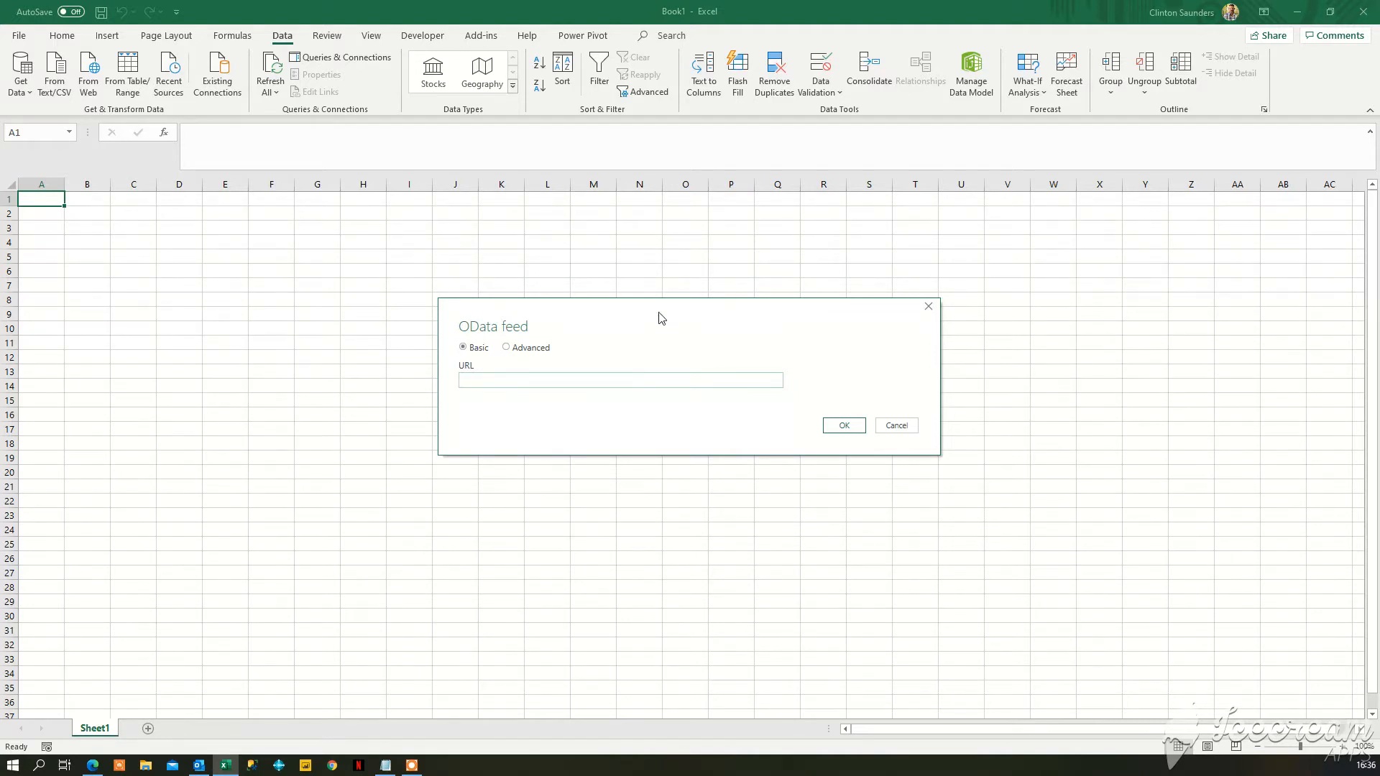
key(ctrl+v)
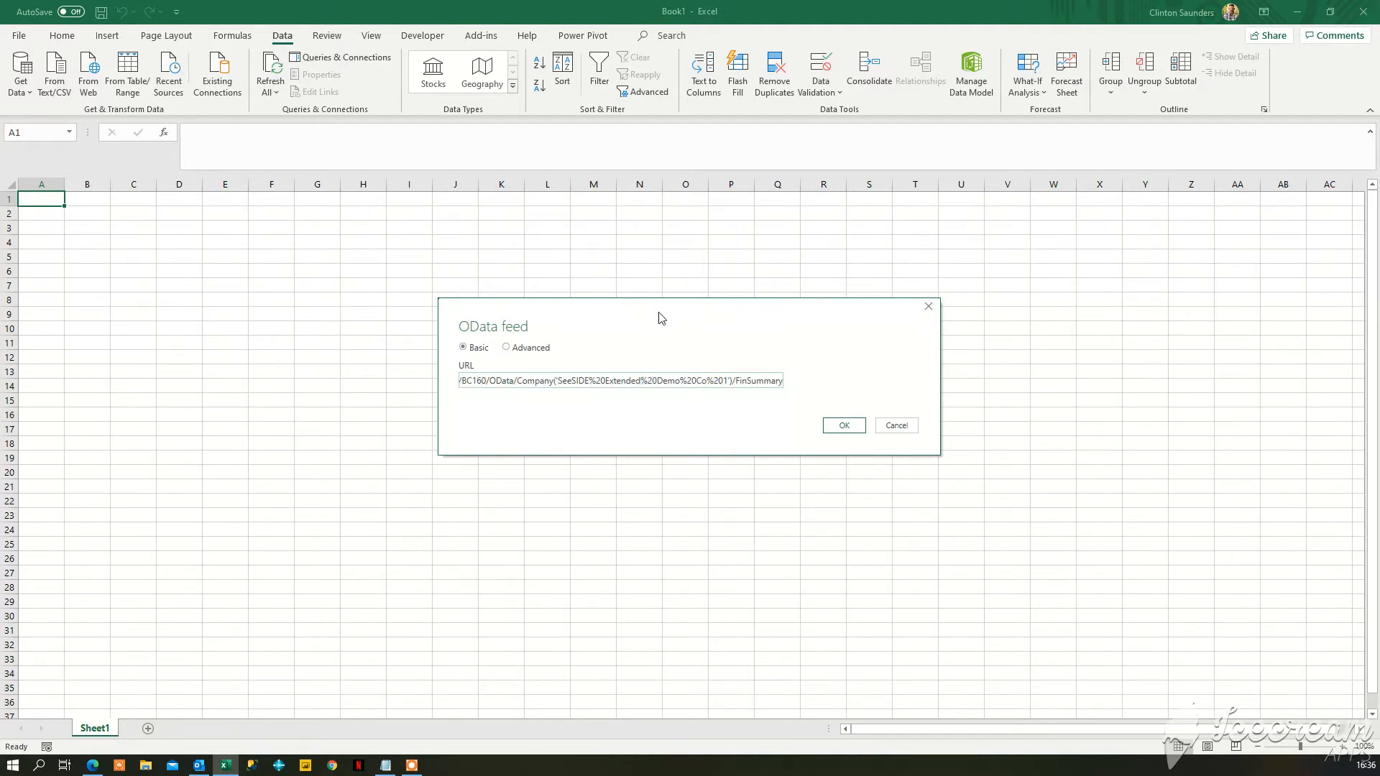
click(839, 428)
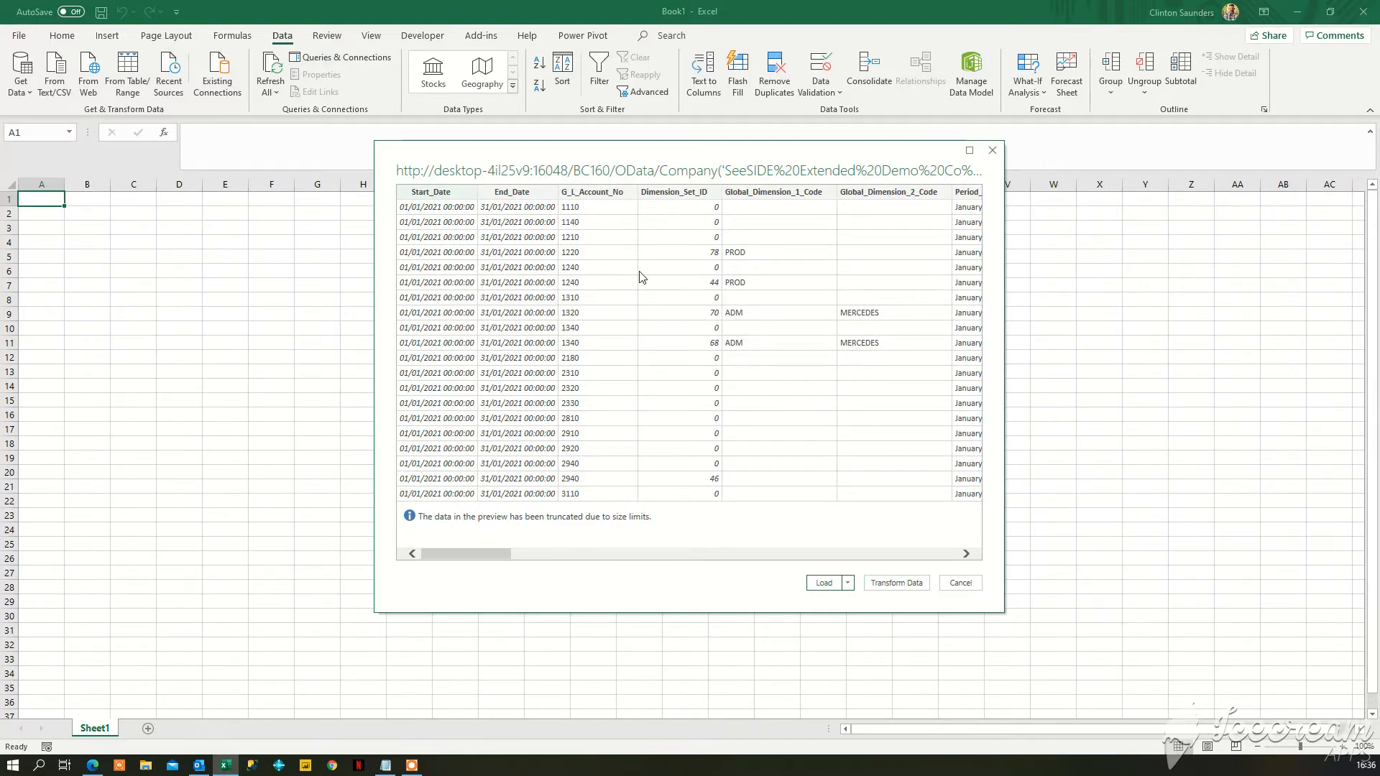
click(824, 582)
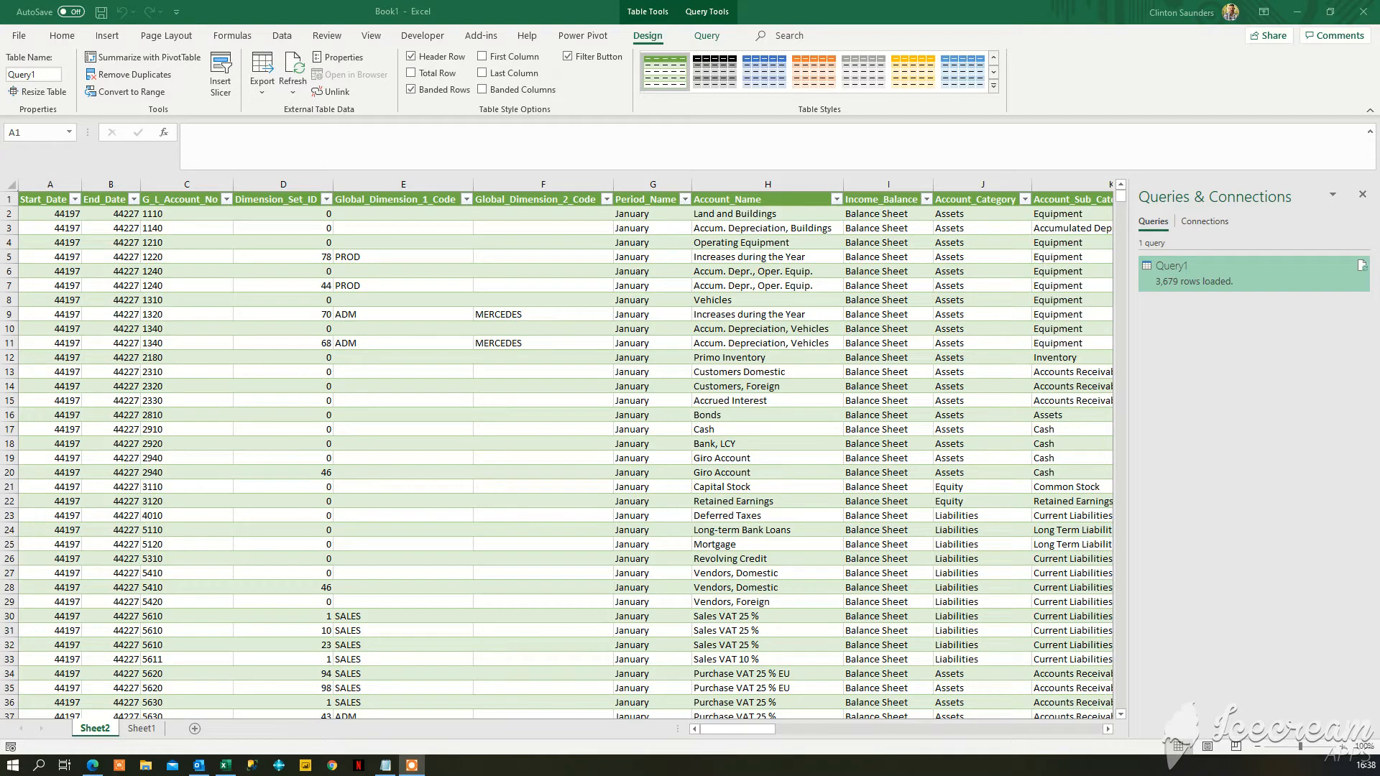
click(18, 39)
click(20, 38)
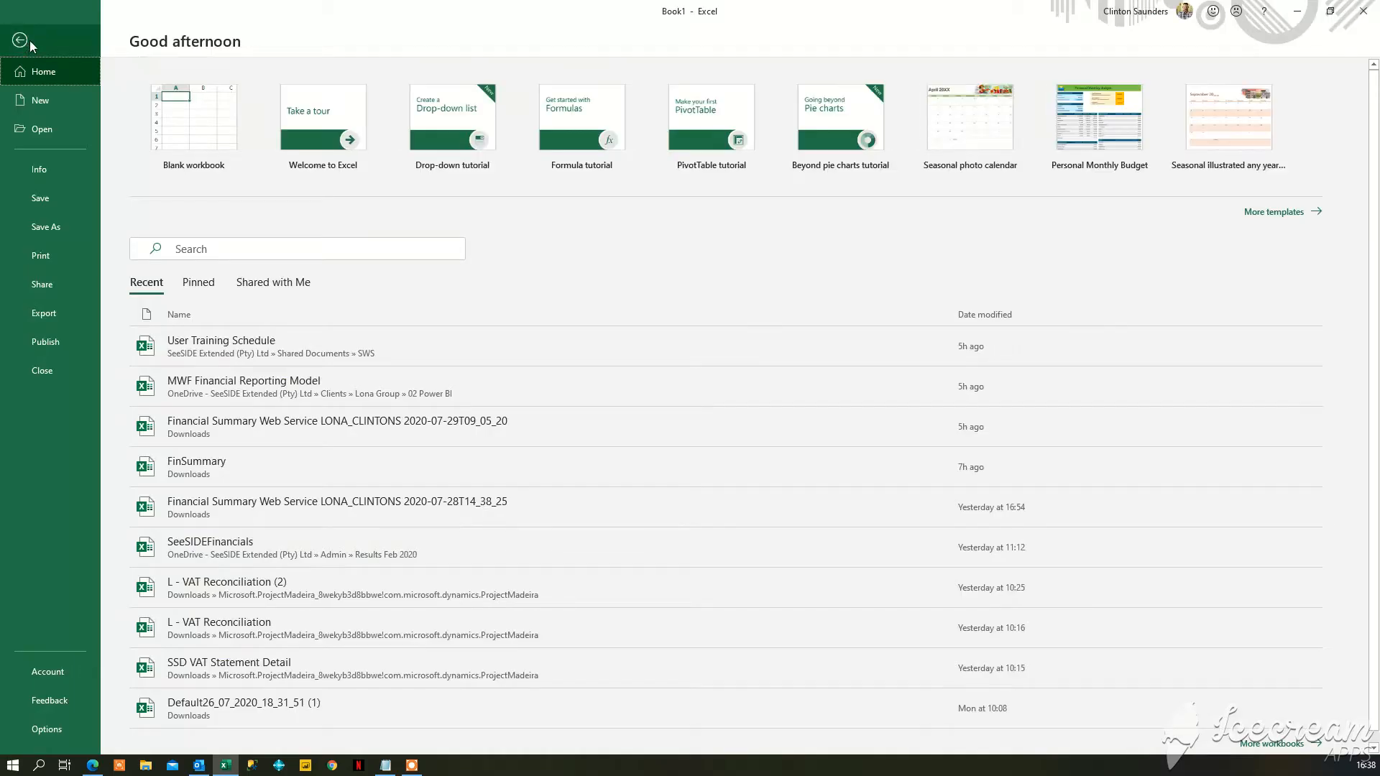
click(32, 43)
- Start a second OData feed import and paste the FinSummary feed address as its URL
click(275, 40)
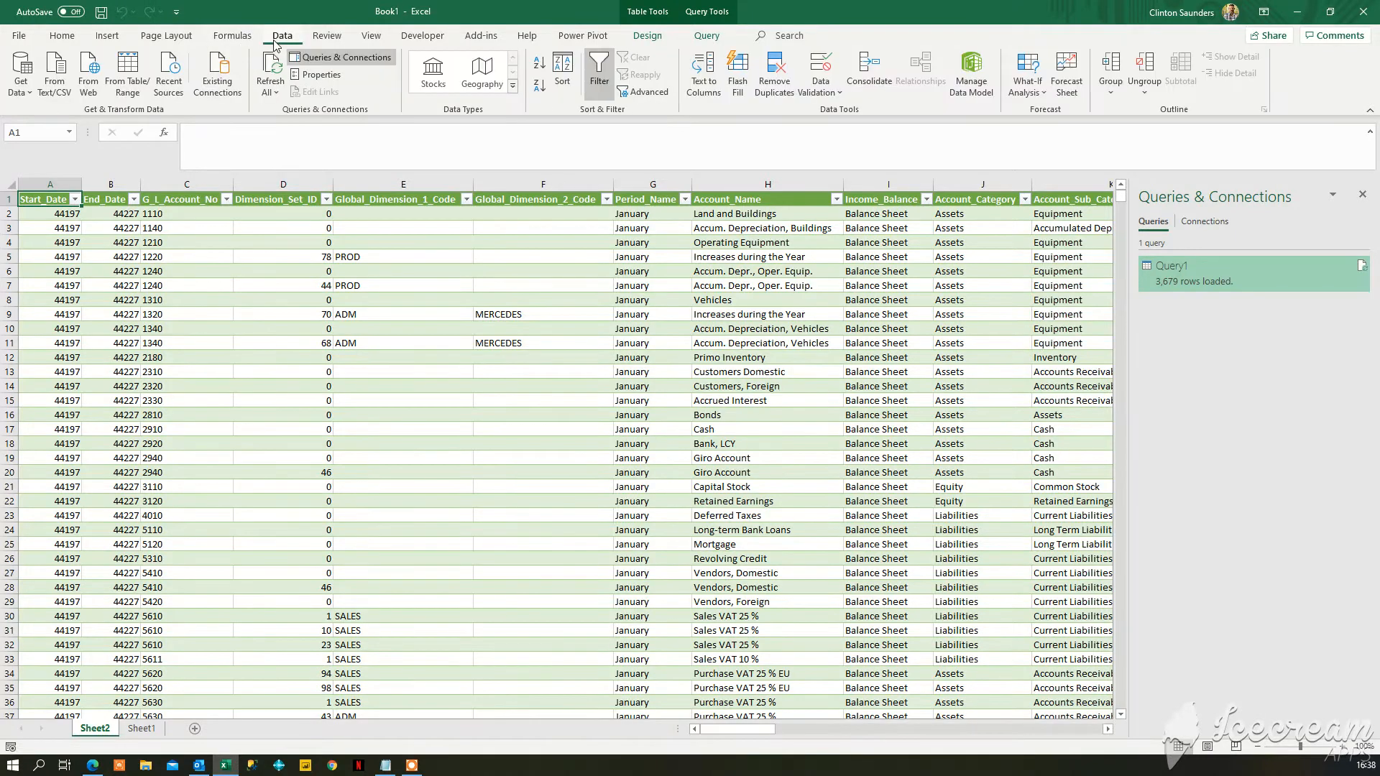
click(30, 80)
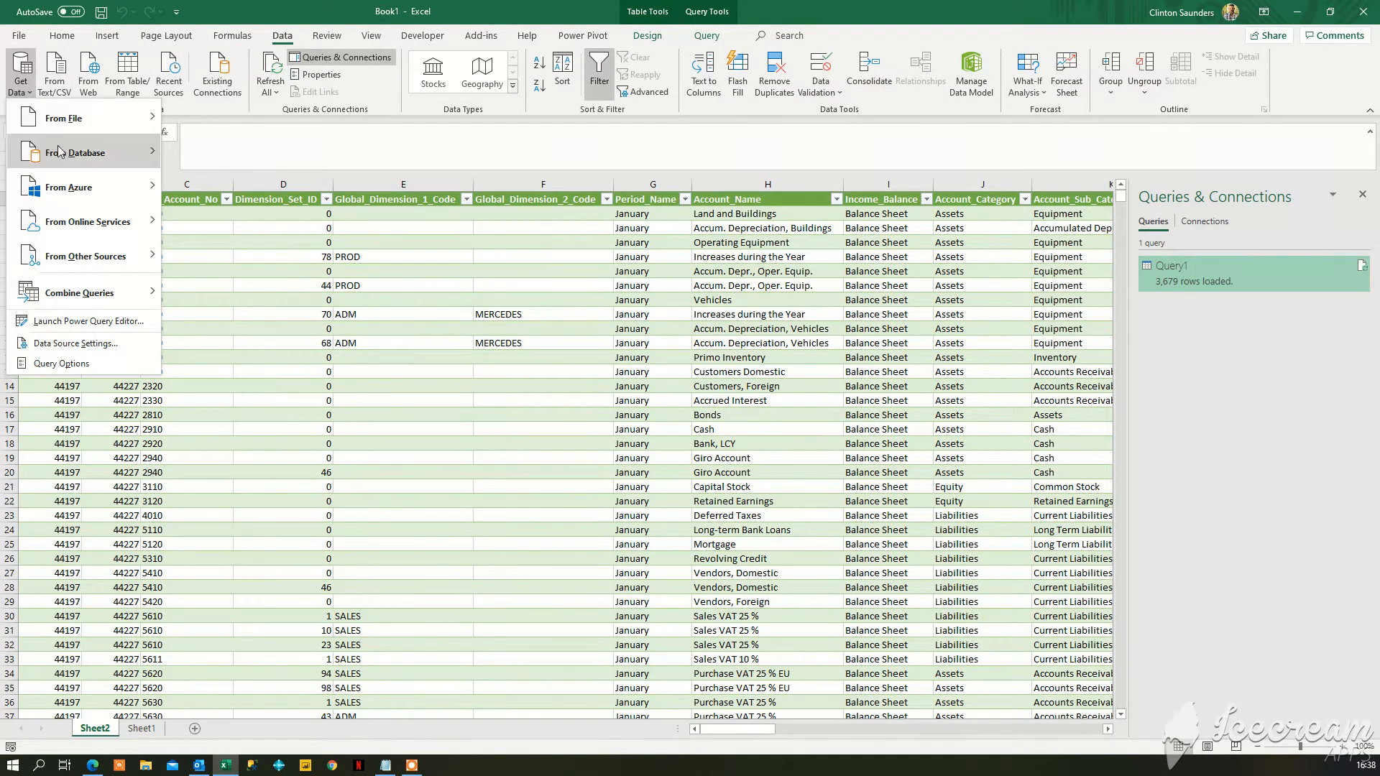
mouse_move(89, 257)
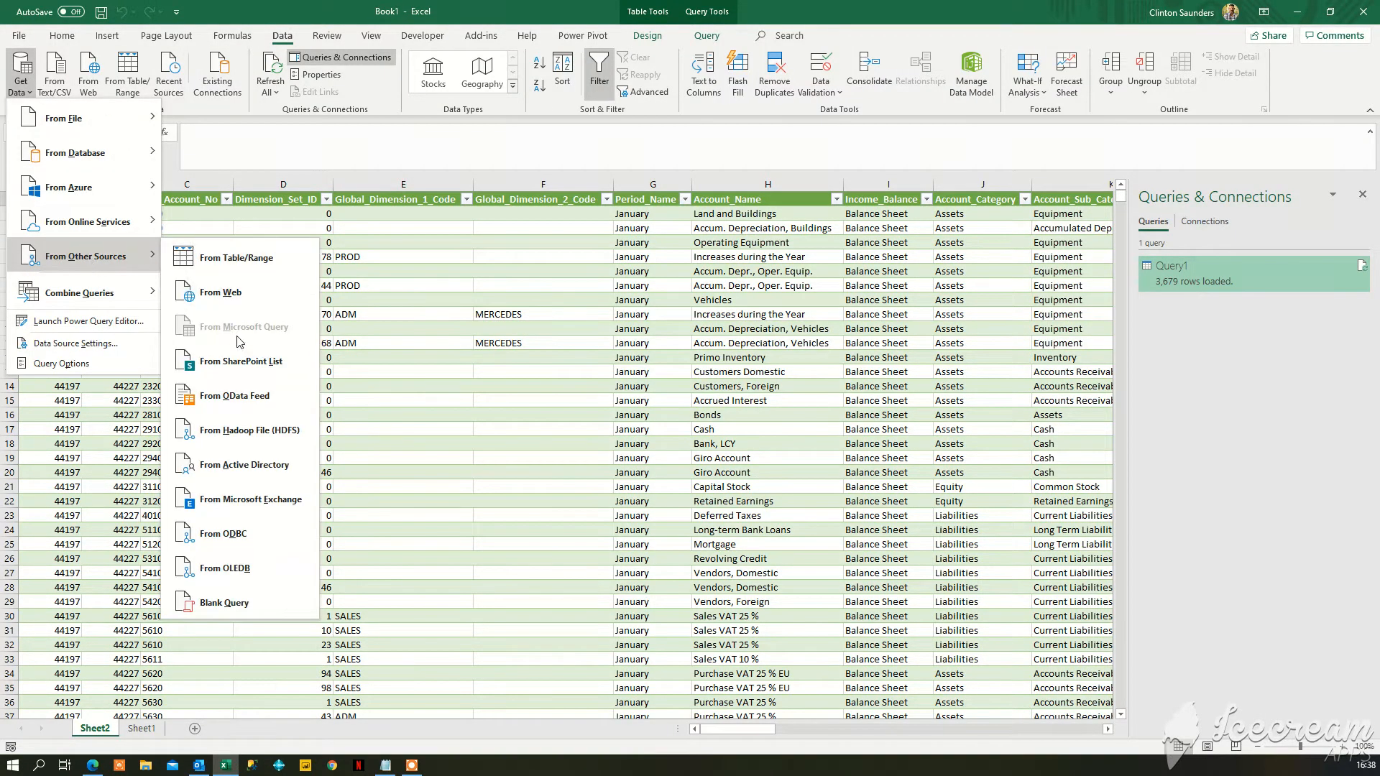
click(233, 396)
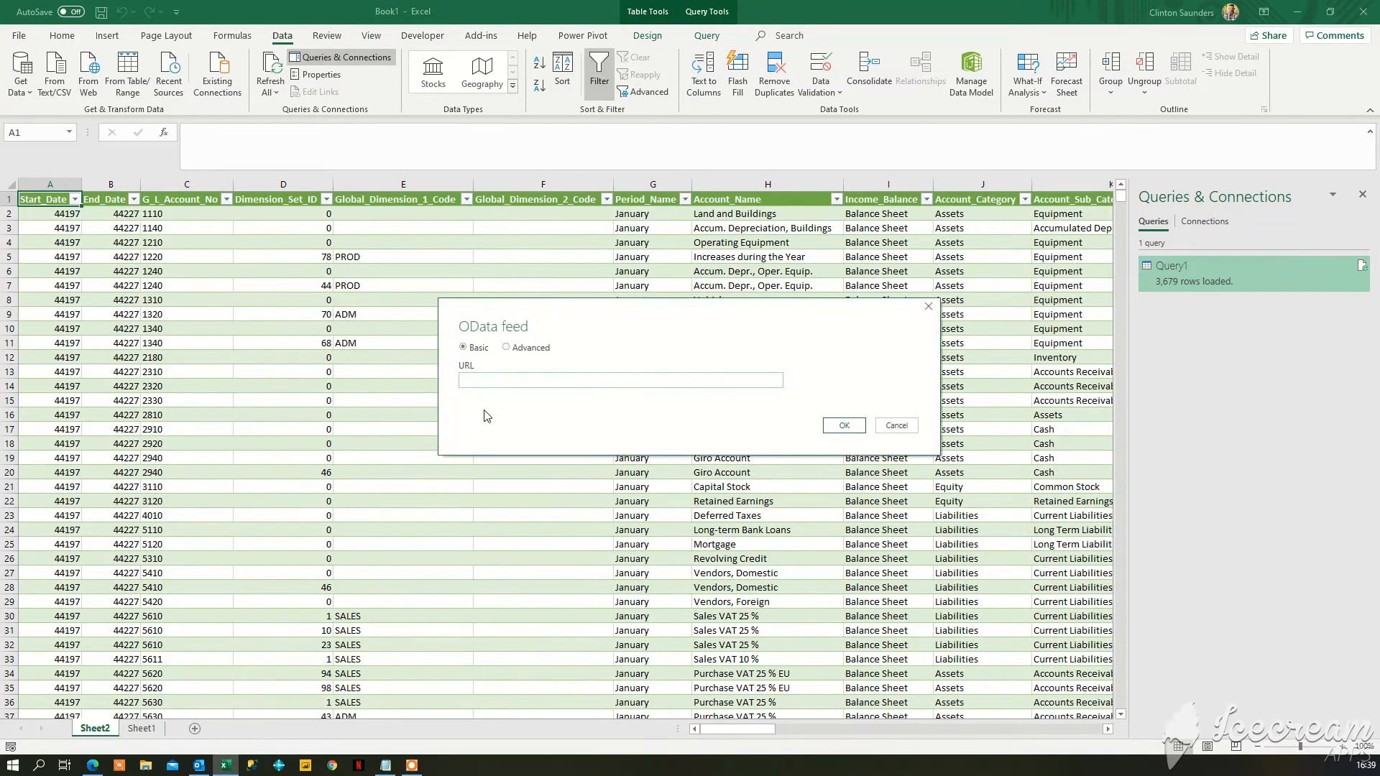
key(ctrl+v)
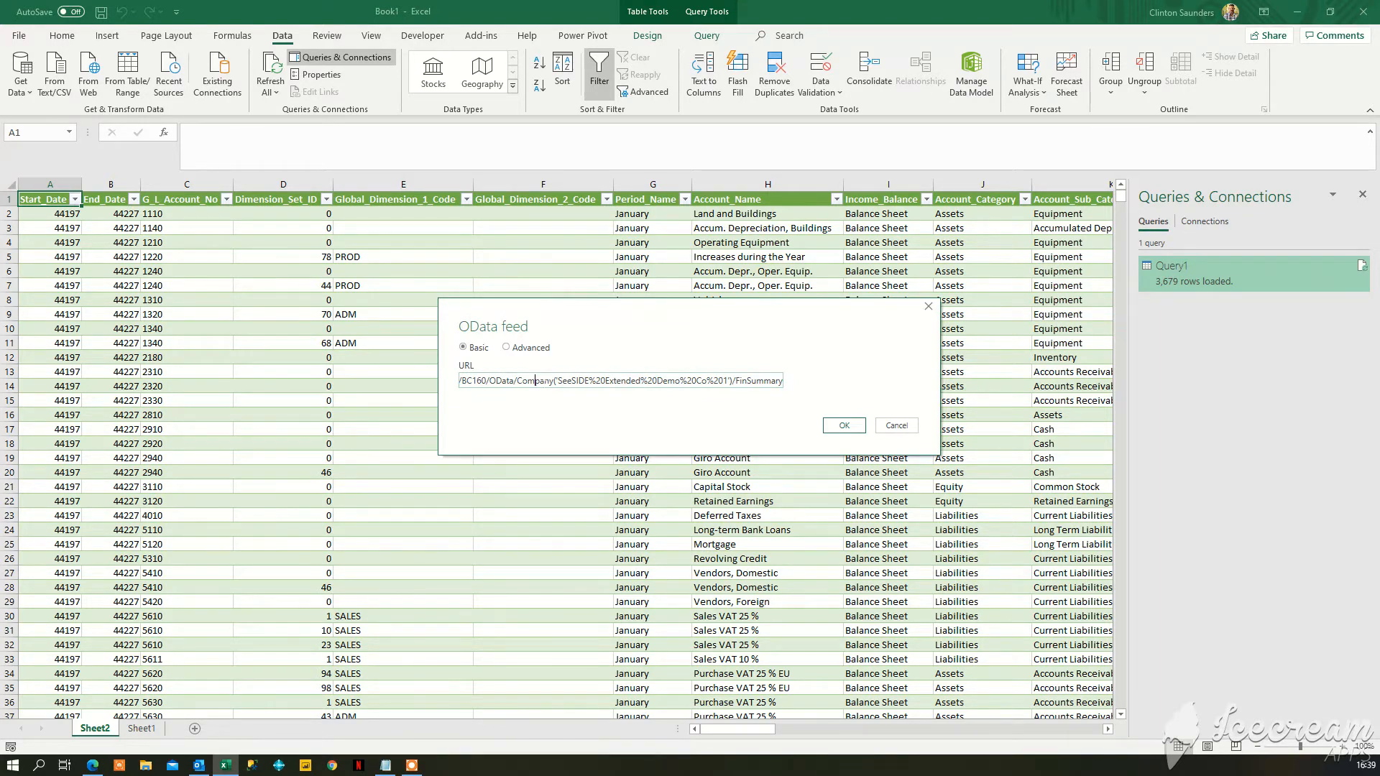
- Examine the pasted feed URL from the server address through the company name to the FinSummary service name
key(Home)
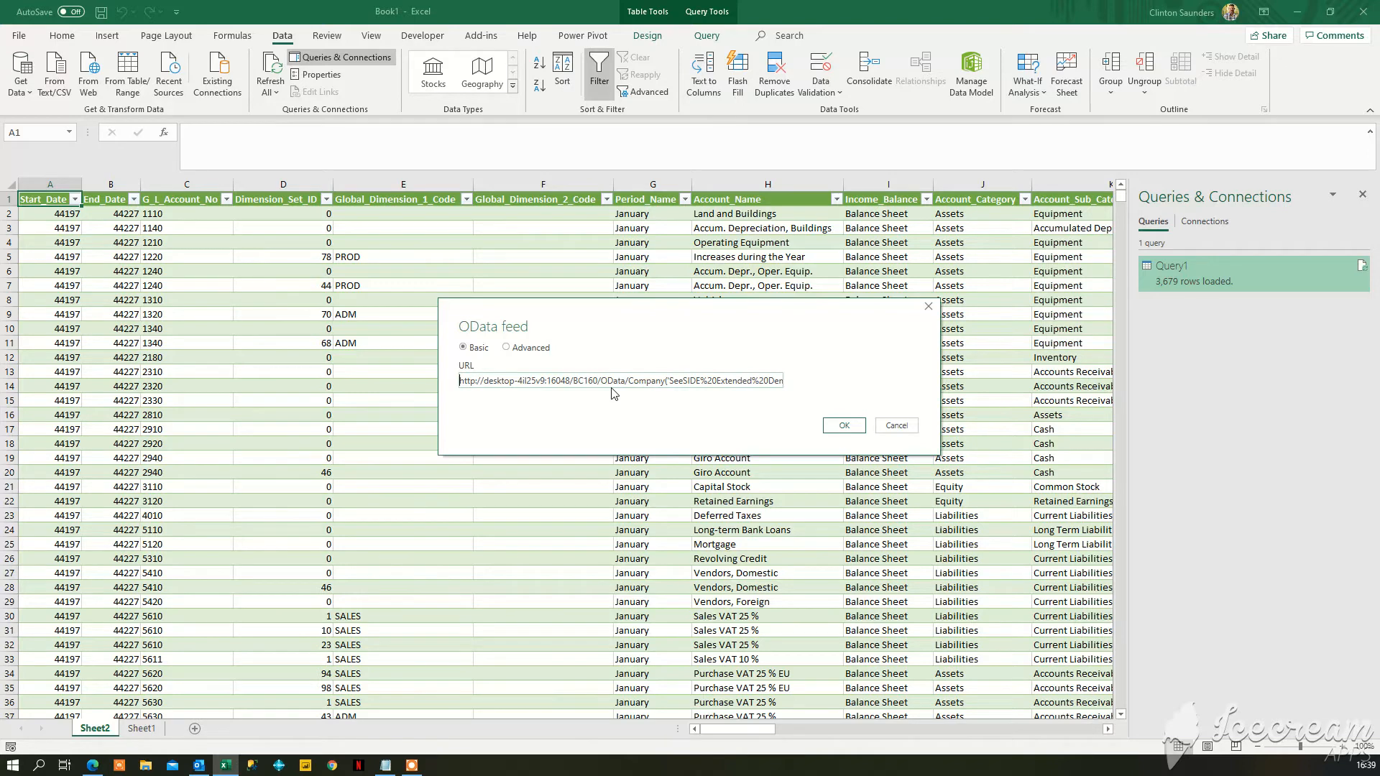
click(646, 382)
key(Right)
key(Right)
key(Right)
key(Right)
key(Right)
key(Right)
key(Right)
key(Right)
key(Right)
key(Right)
key(Right)
key(Right)
key(Right)
key(Right)
key(Right)
key(Right)
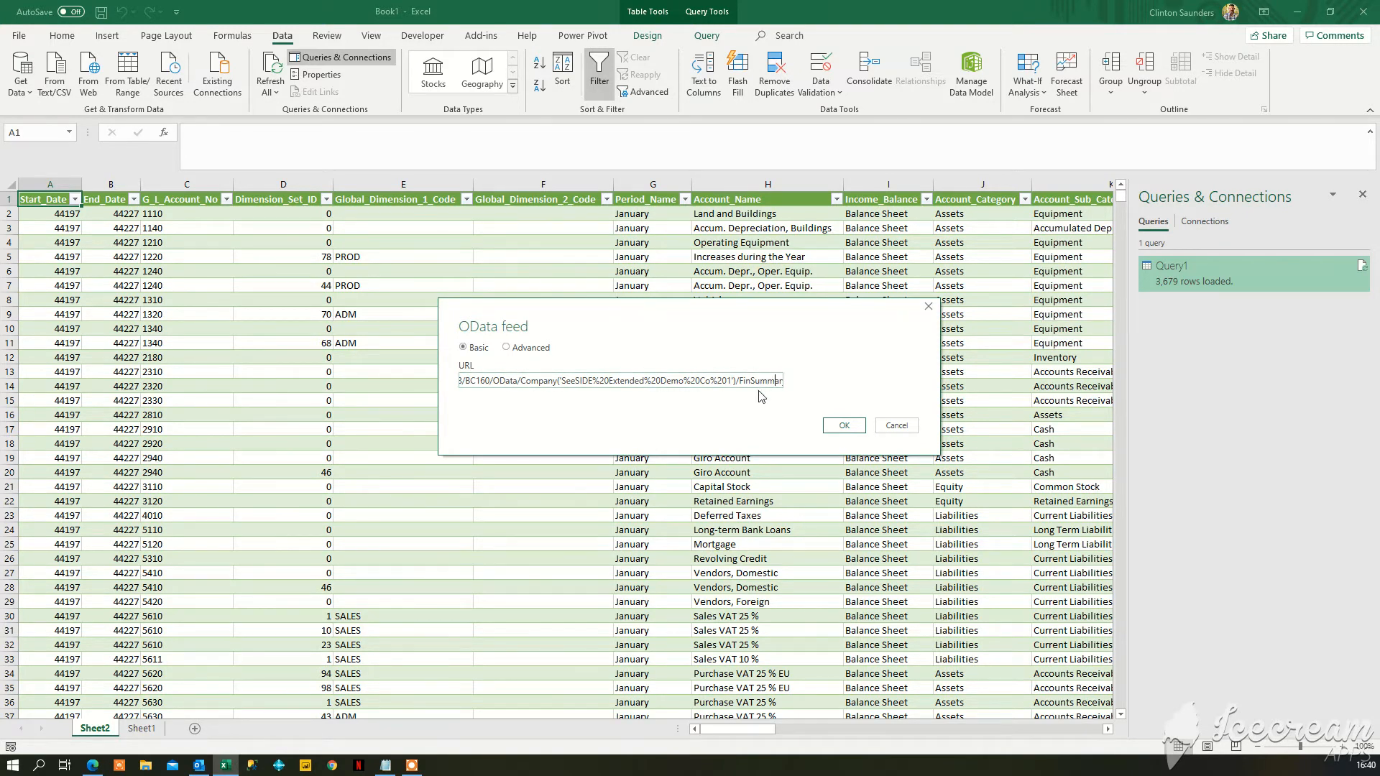
text(y)
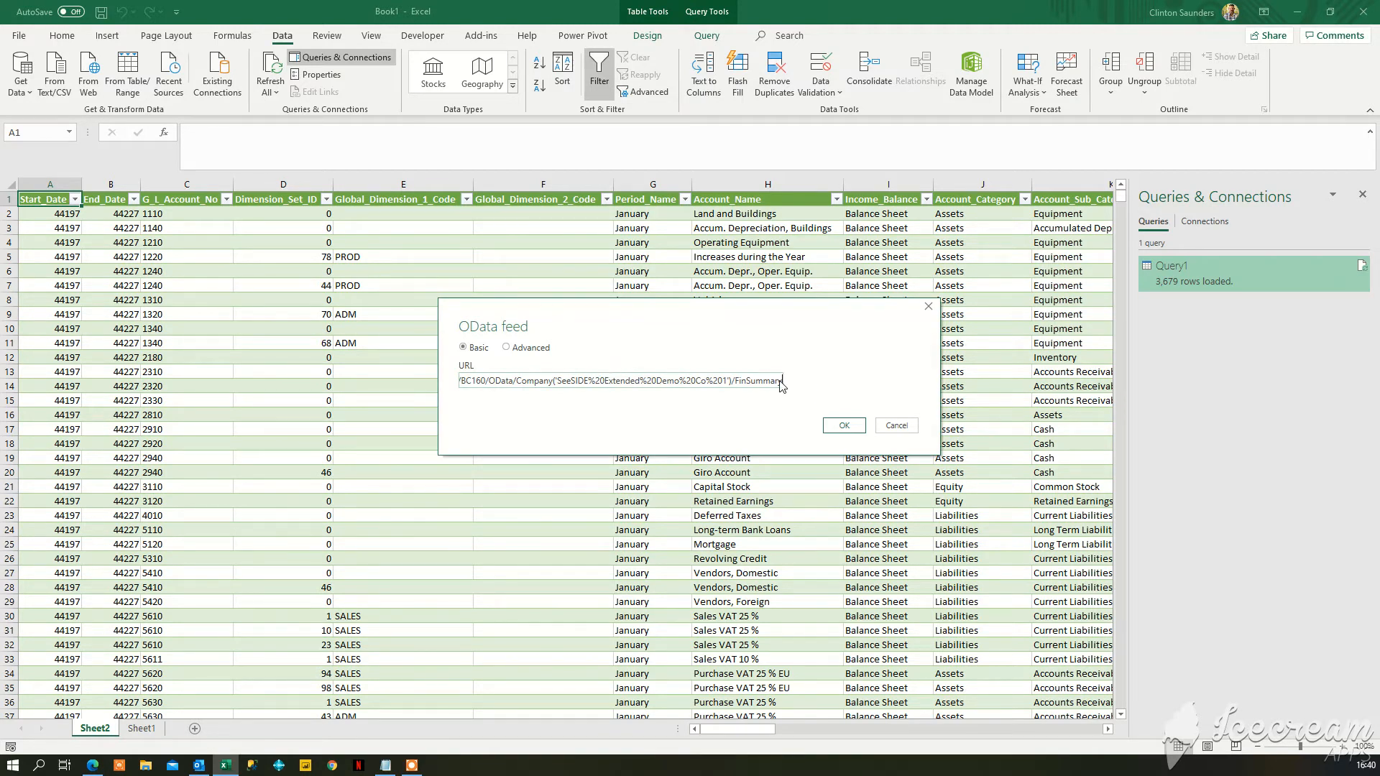
key(BackSpace)
key(BackSpace)
key(BackSpace)
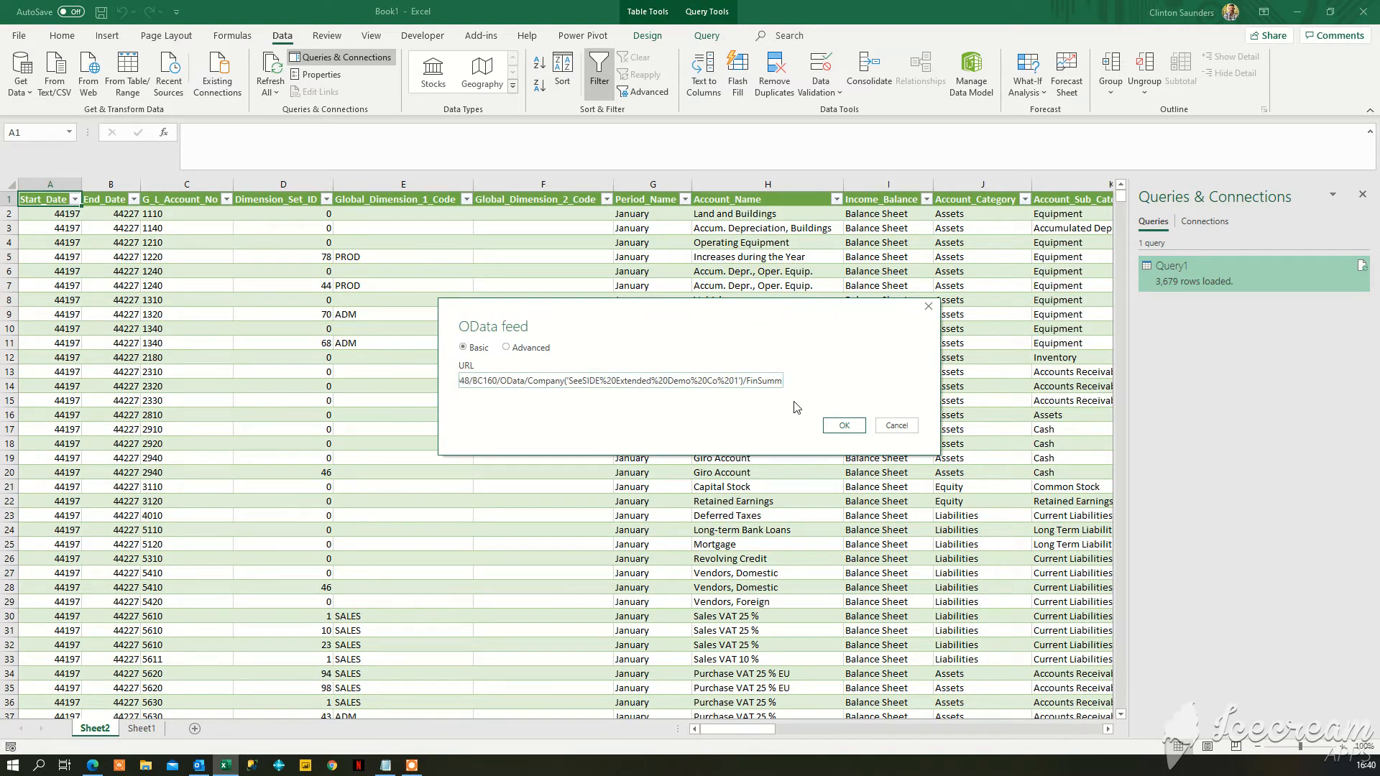
key(BackSpace)
key(BackSpace)
key(BackSpace)
key(BackSpace)
key(BackSpace)
key(BackSpace)
key(BackSpace)
key(BackSpace)
key(BackSpace)
key(BackSpace)
key(BackSpace)
key(BackSpace)
key(BackSpace)
key(BackSpace)
key(BackSpace)
key(BackSpace)
key(BackSpace)
key(BackSpace)
key(BackSpace)
key(BackSpace)
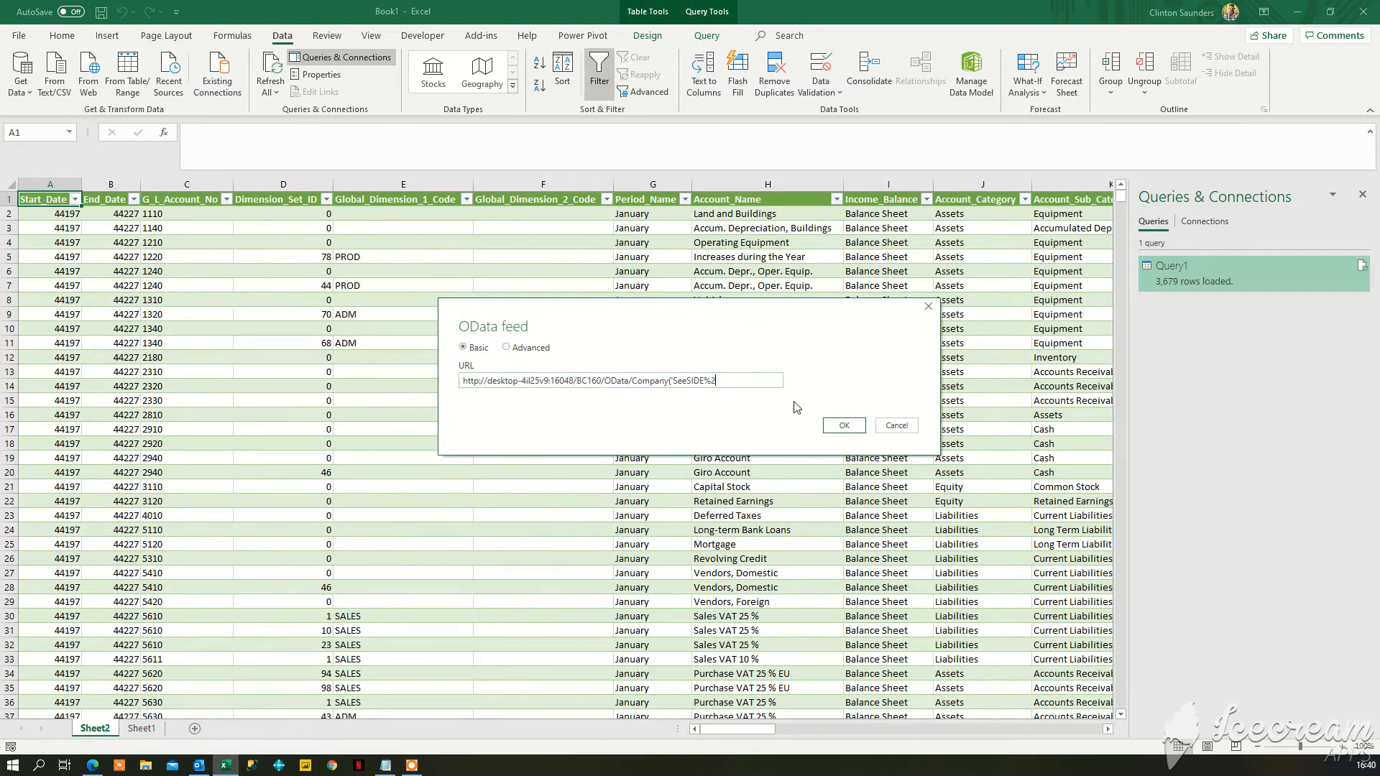
key(BackSpace)
key(BackSpace)
key(BackSpace)
key(BackSpace)
key(BackSpace)
key(BackSpace)
key(BackSpace)
key(BackSpace)
key(BackSpace)
key(BackSpace)
click(827, 425)
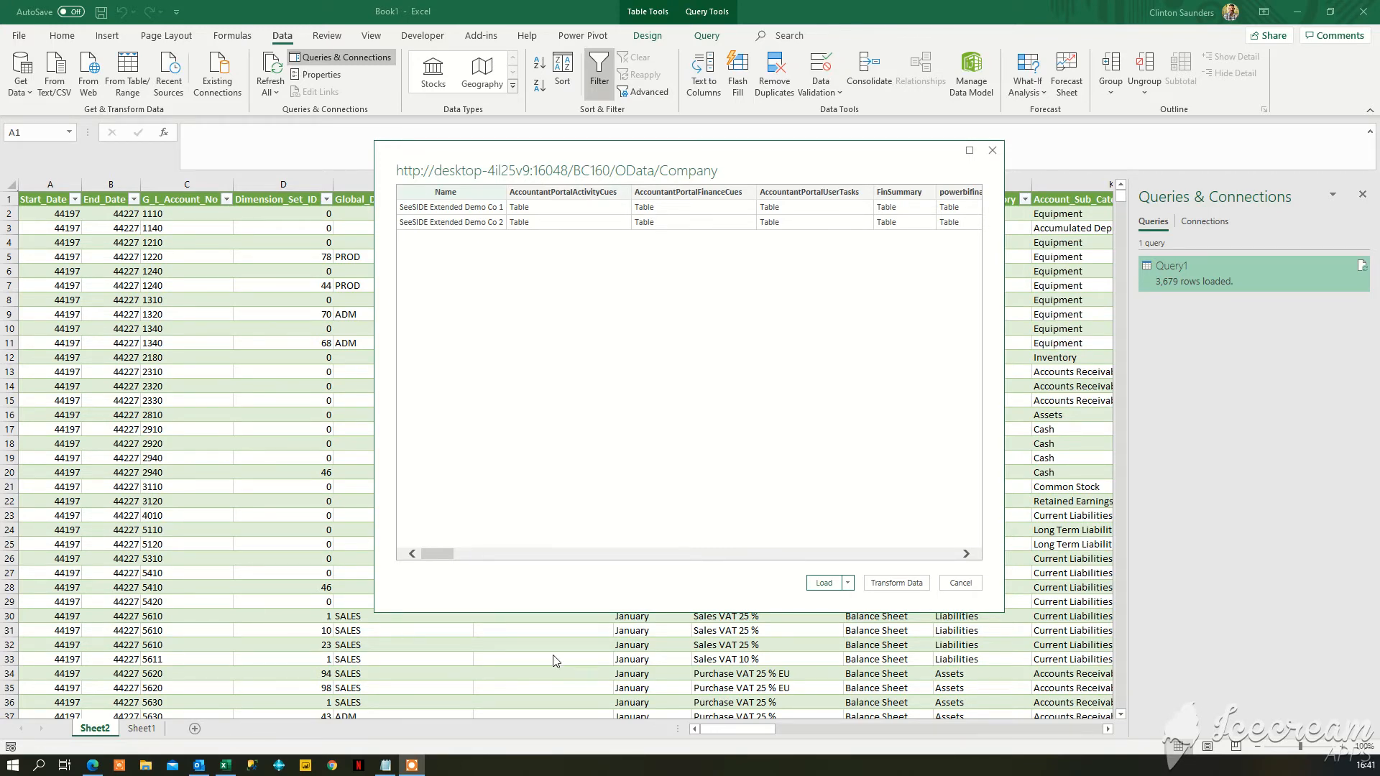
- Open the company feed in Power Query Editor and keep only the Name and FinSummary columns
click(898, 583)
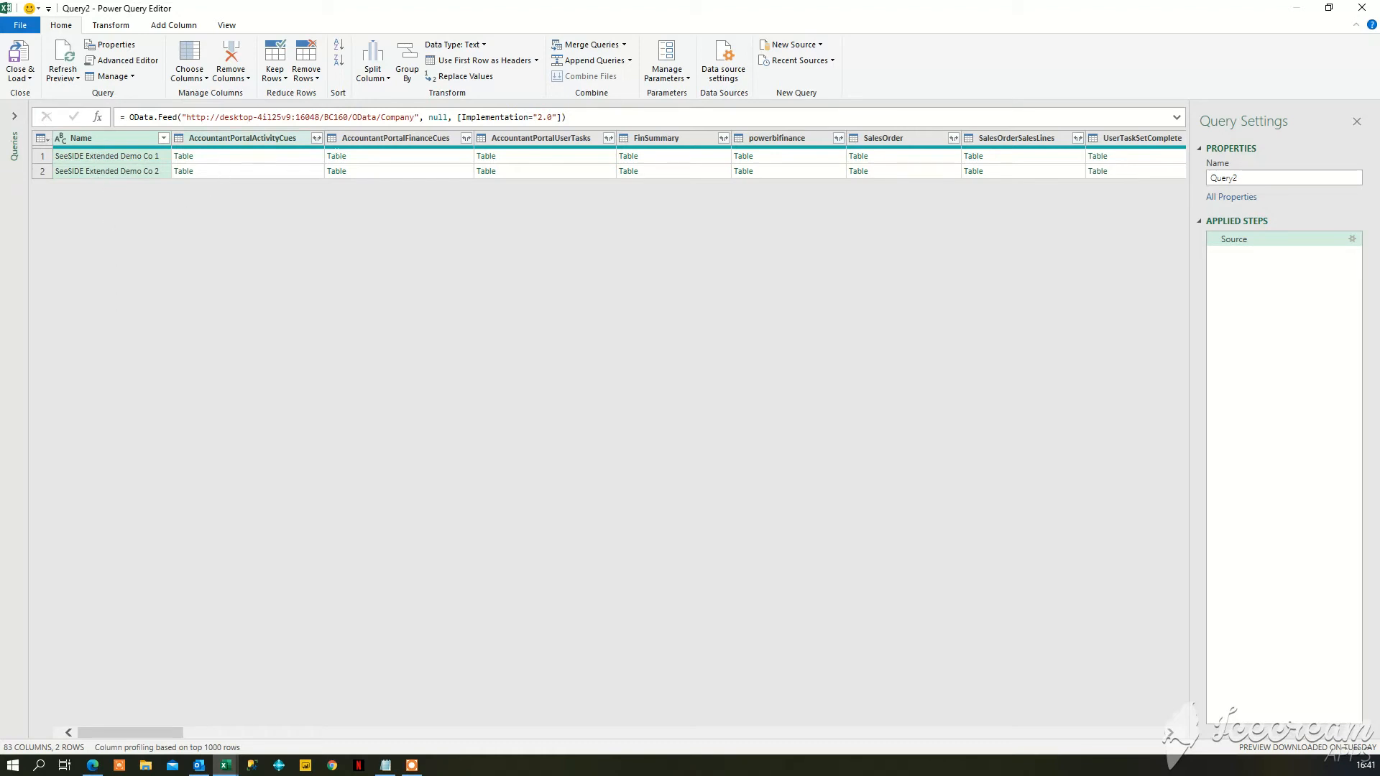
click(670, 142)
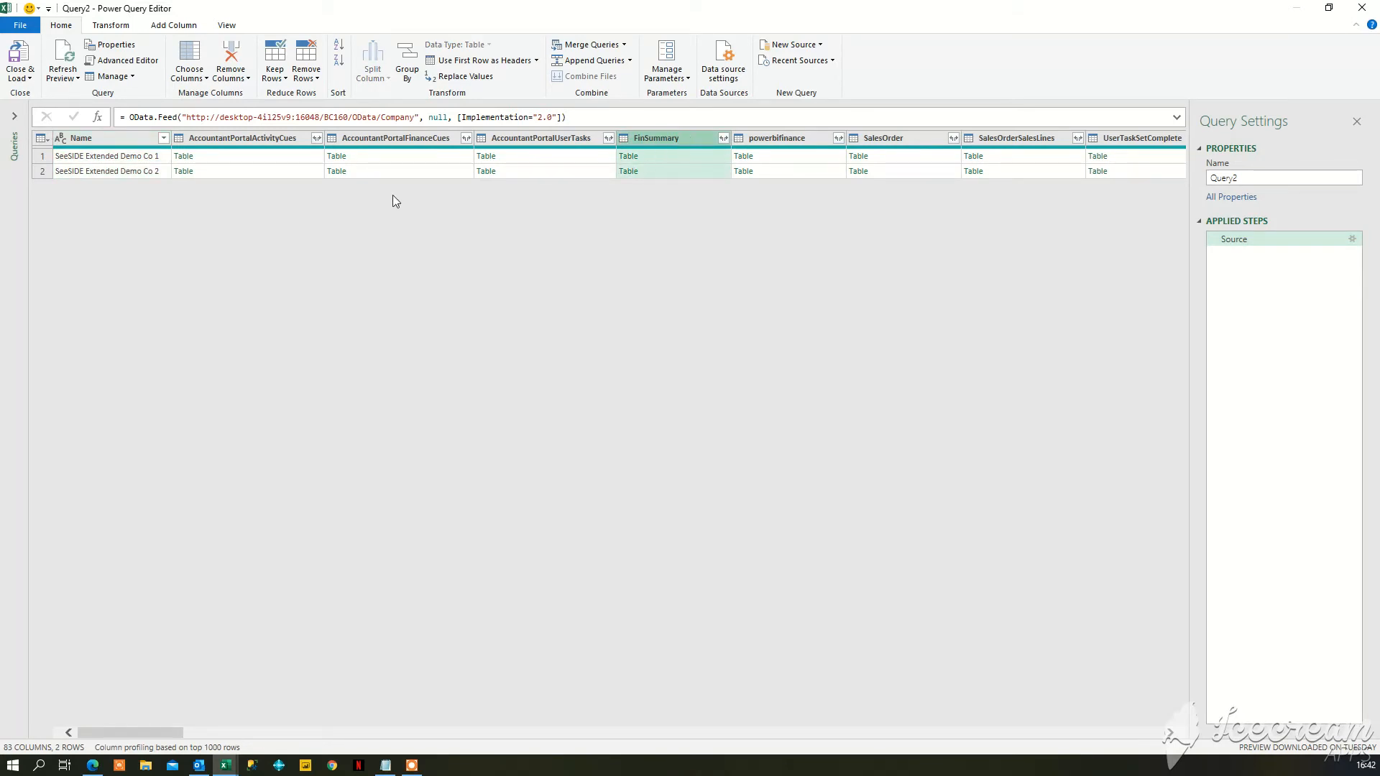
click(189, 66)
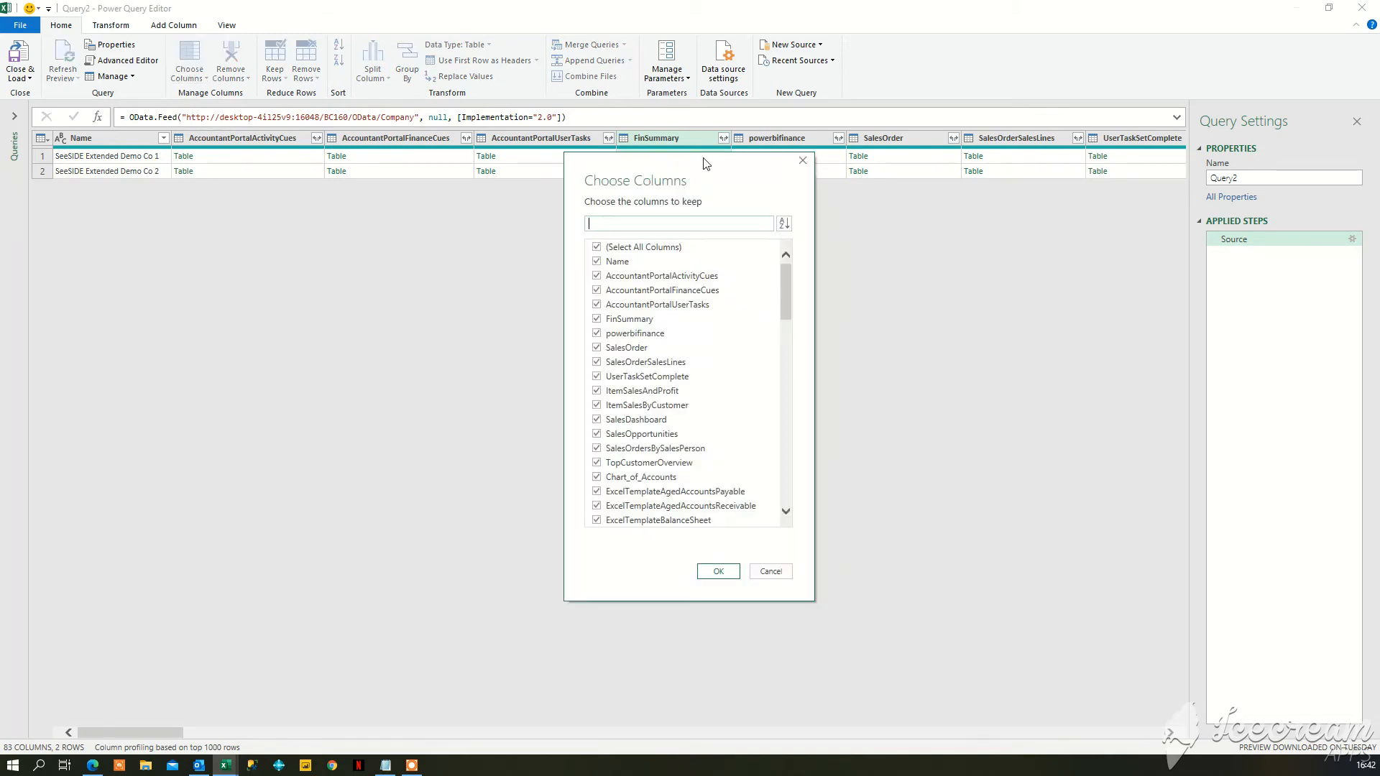
drag(702, 156, 547, 122)
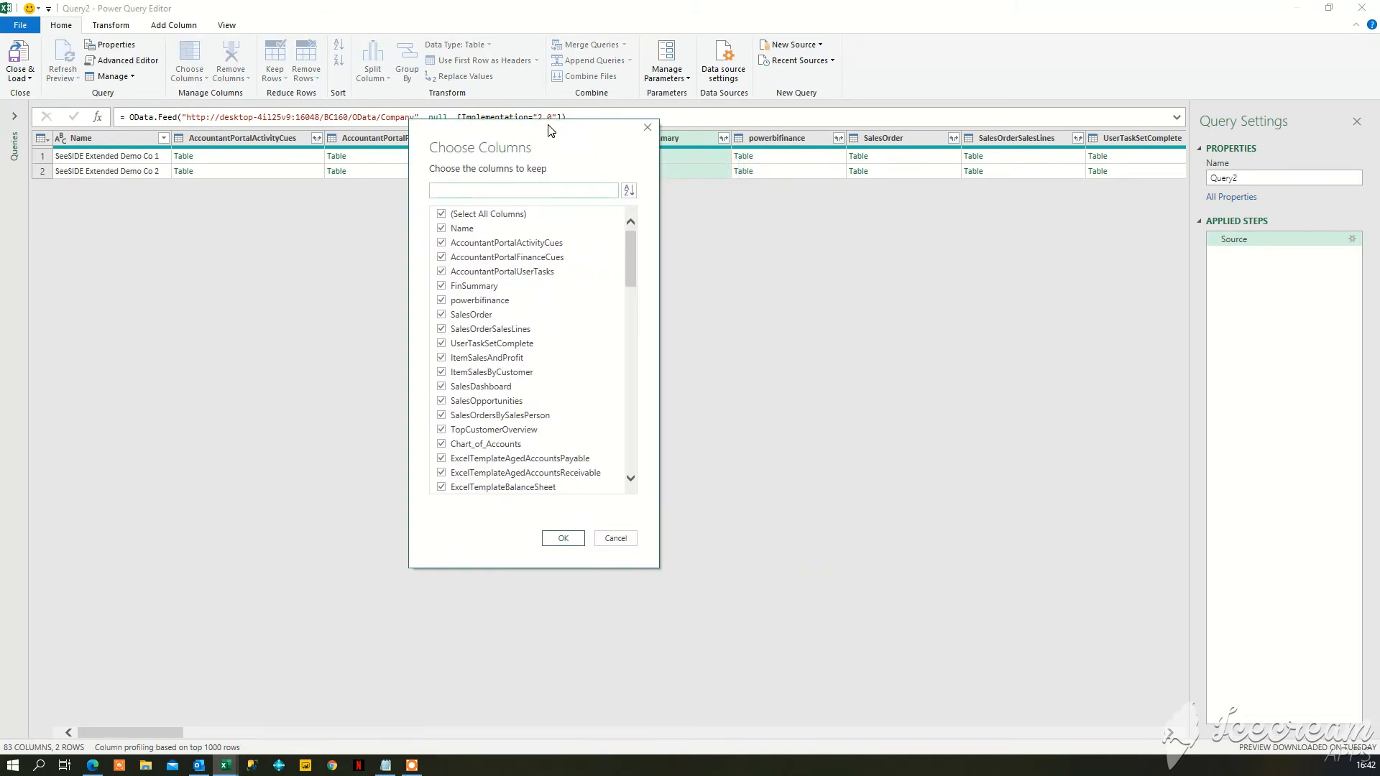
click(442, 214)
click(443, 286)
click(563, 540)
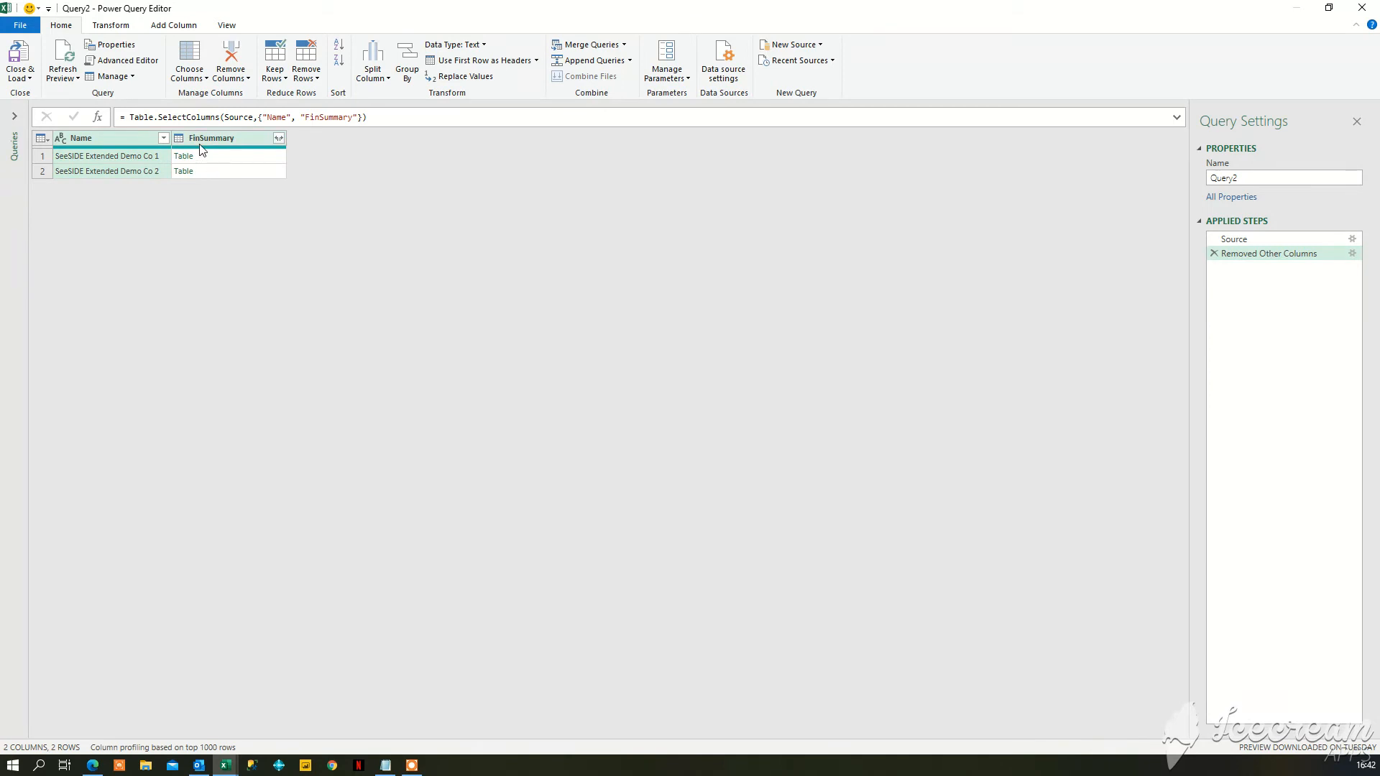
- Expand the FinSummary column into all its fields without using the original column name as prefix
click(279, 141)
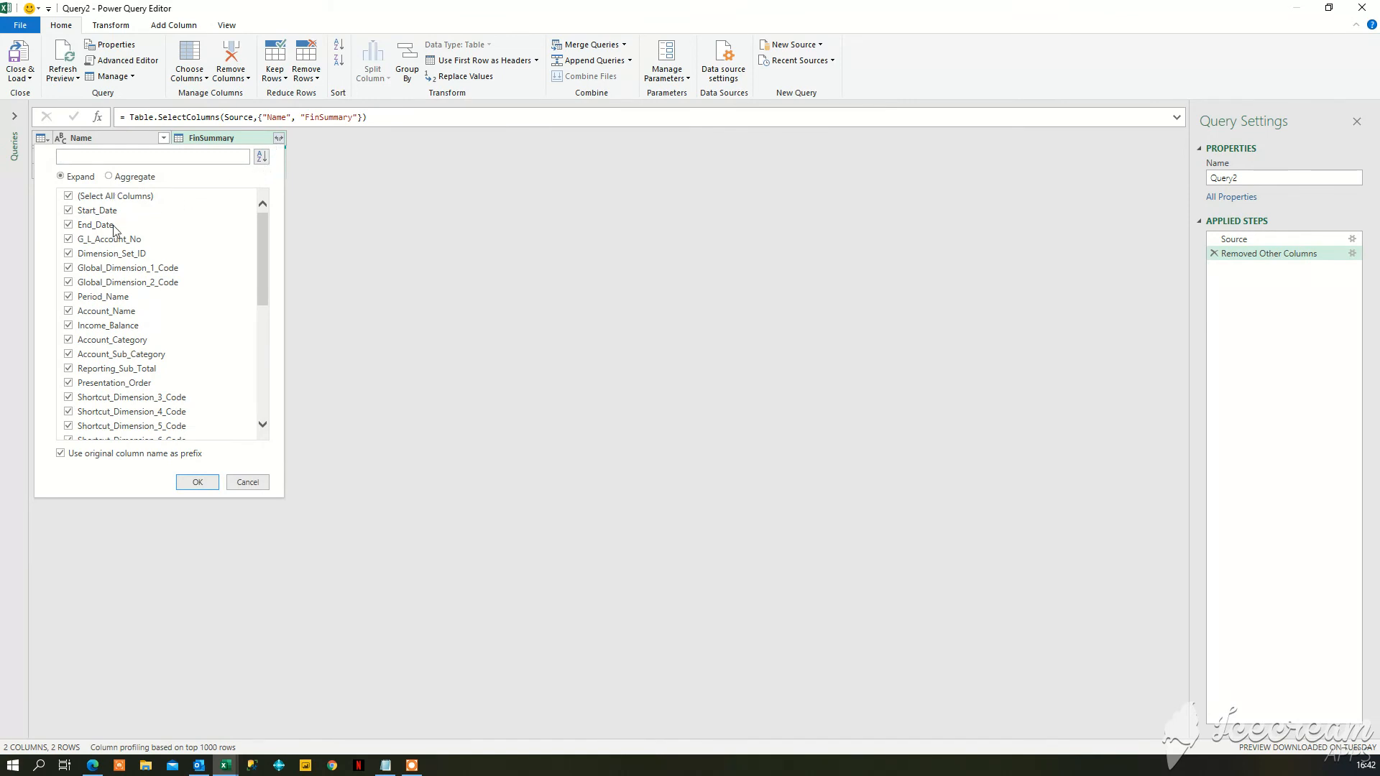
click(61, 454)
click(197, 482)
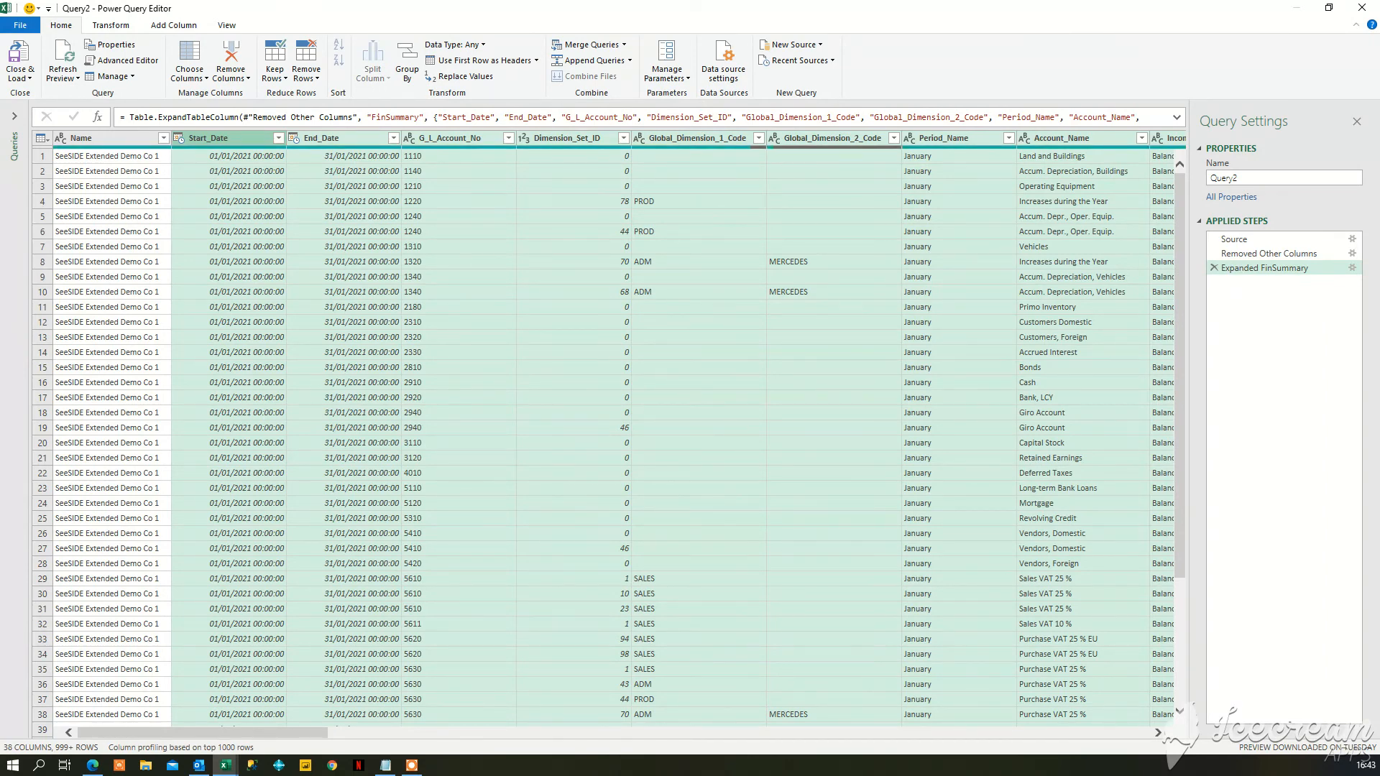
- Rename the Name column to Company and load the query into the workbook
double_click(99, 138)
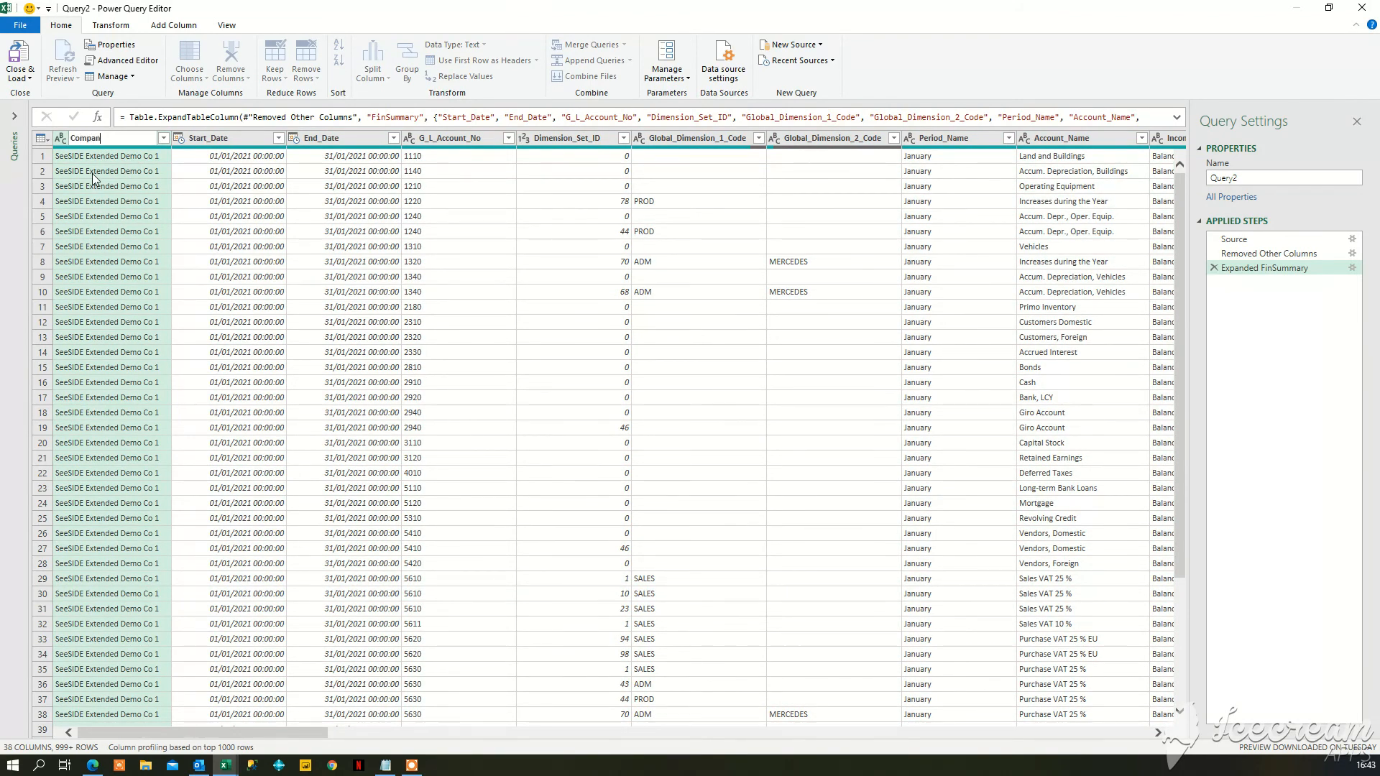
key(Return)
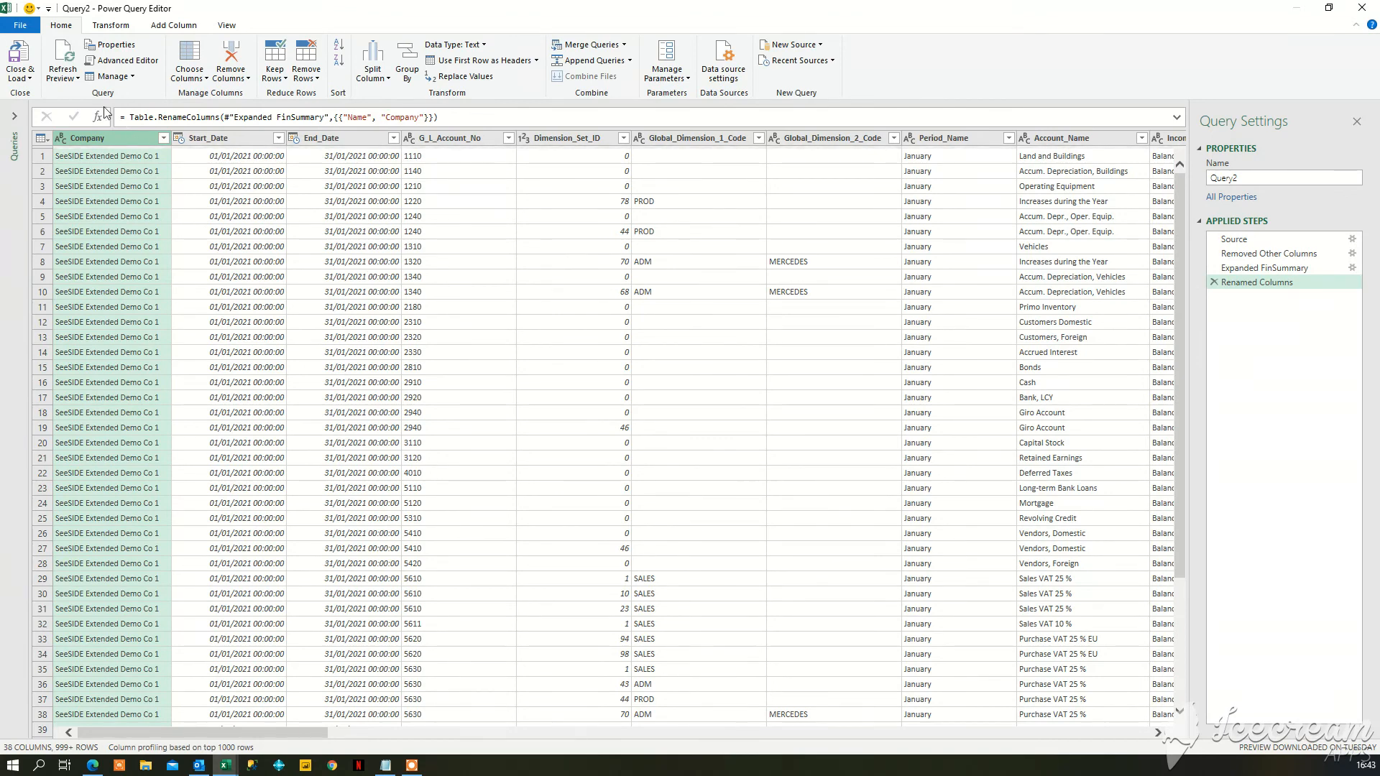
click(19, 69)
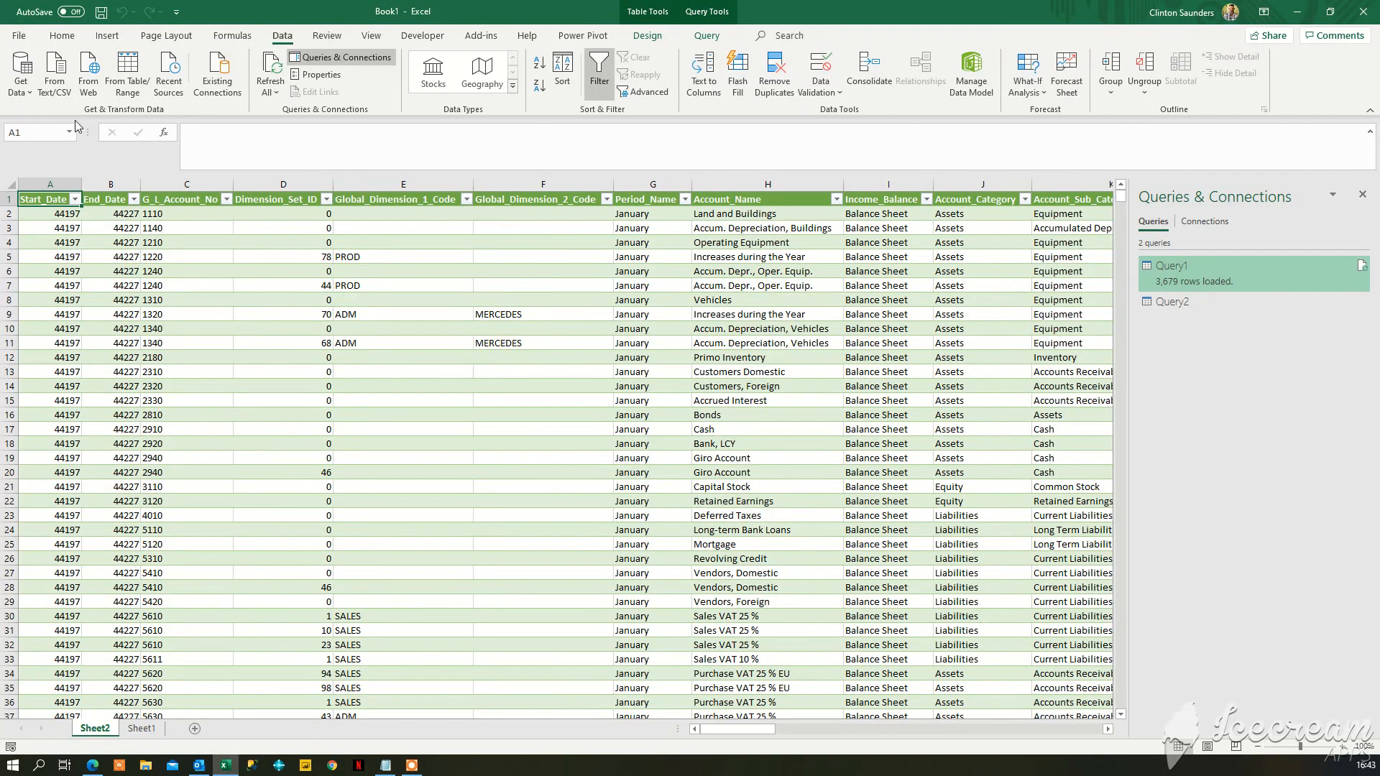